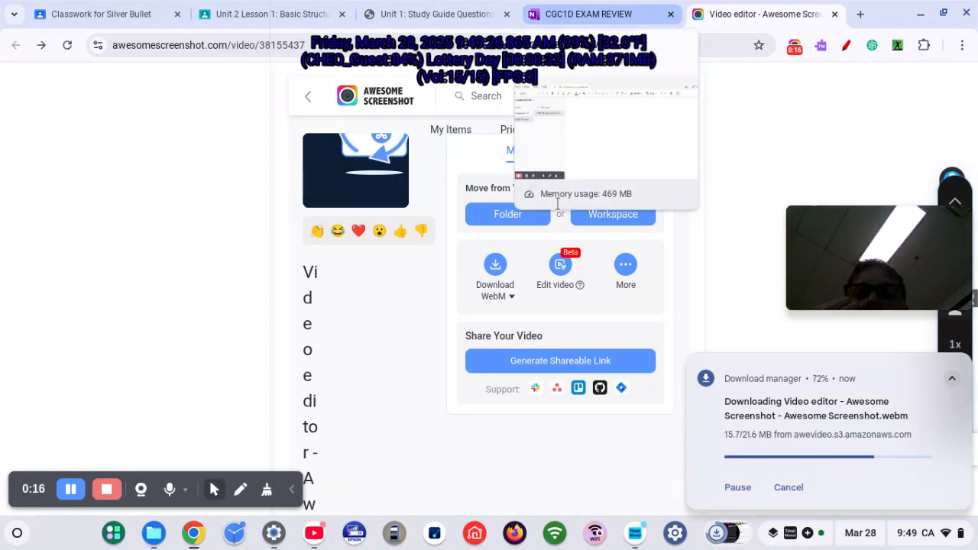
# Step: Switch to the CGC1D EXAM REVIEW notebook and start a note headed "Mahoe Question]" below the continental drift and climate answer
pyautogui.click(602, 12)
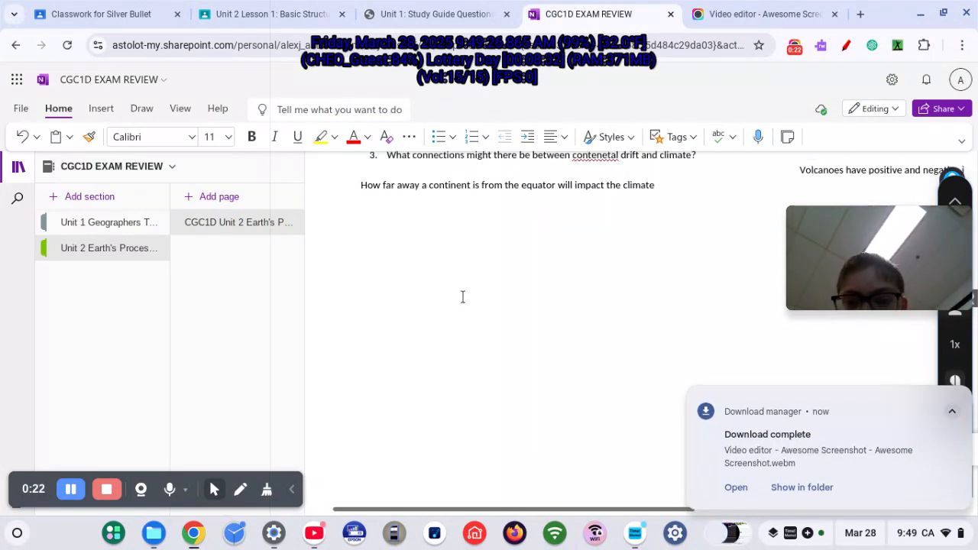
pyautogui.write('Mahoe')
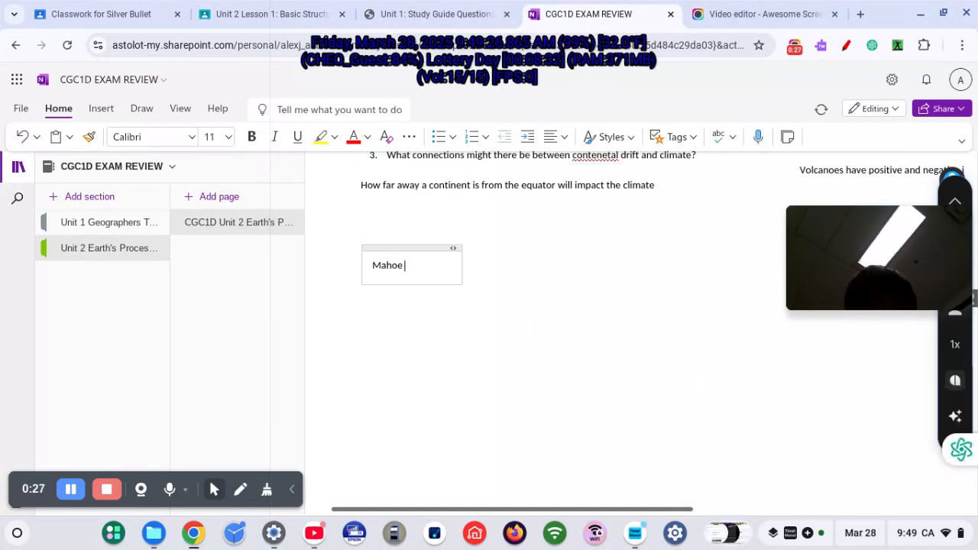
pyautogui.write(' Question]')
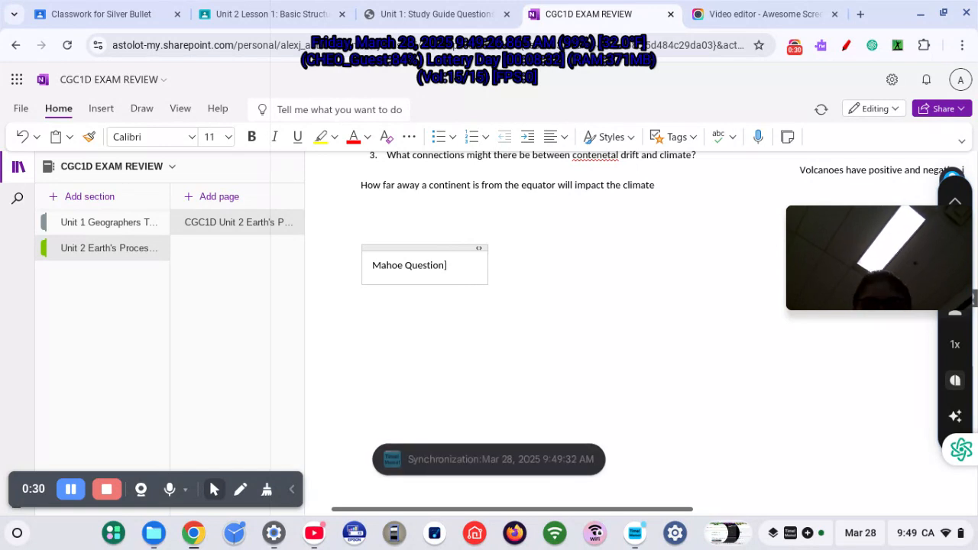
pyautogui.press('Return')
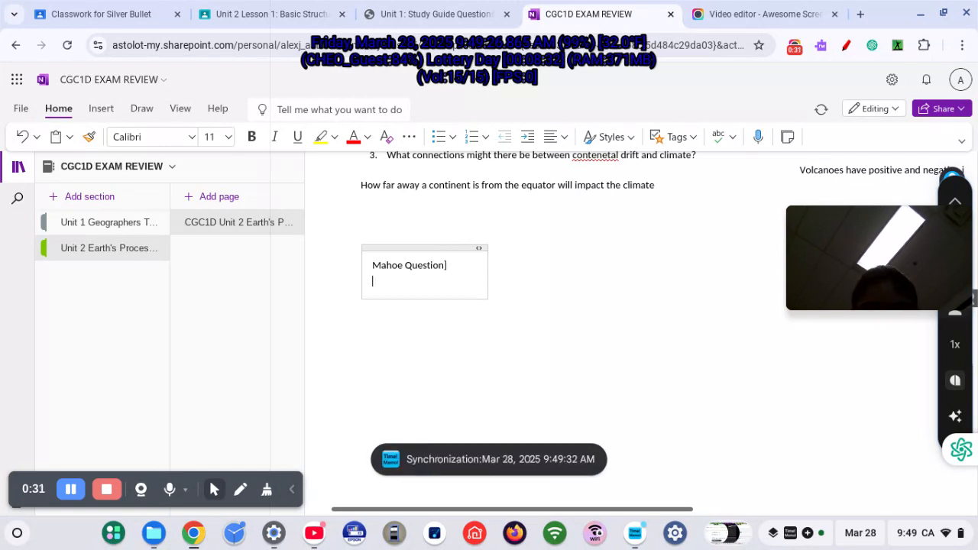
# Step: Write the question "How nare volcanoes building up the earth>" under the note's heading, followed by blank lines
pyautogui.write('How nare volcan')
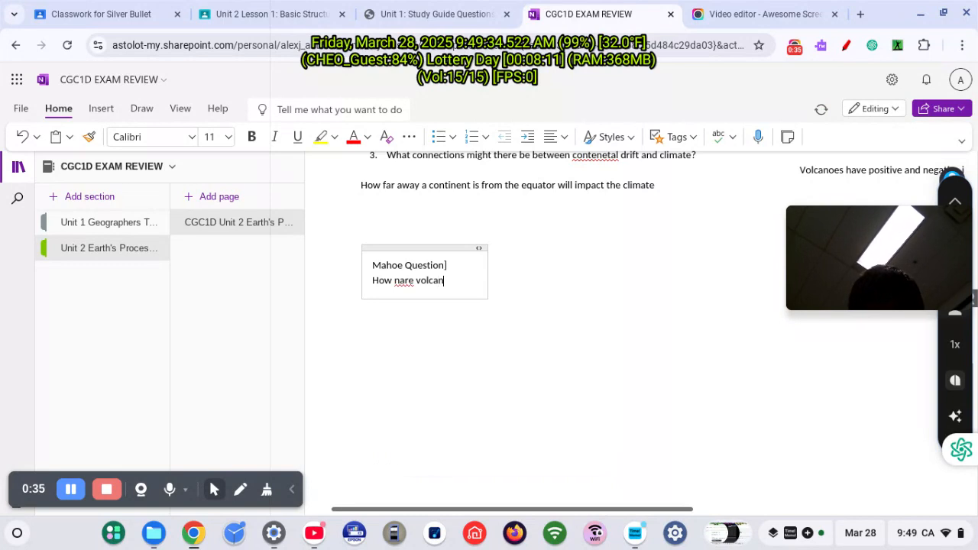
pyautogui.write('oes bui')
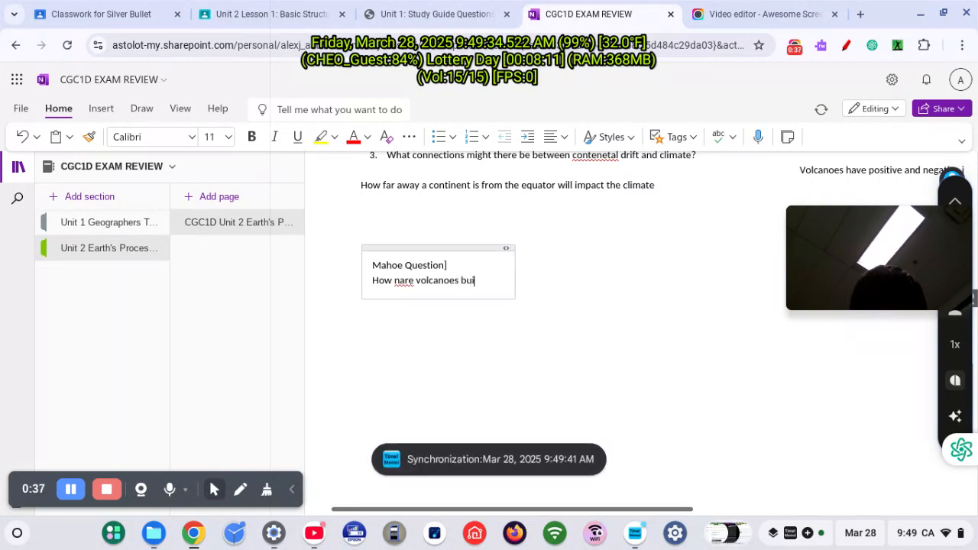
pyautogui.write('lding up th')
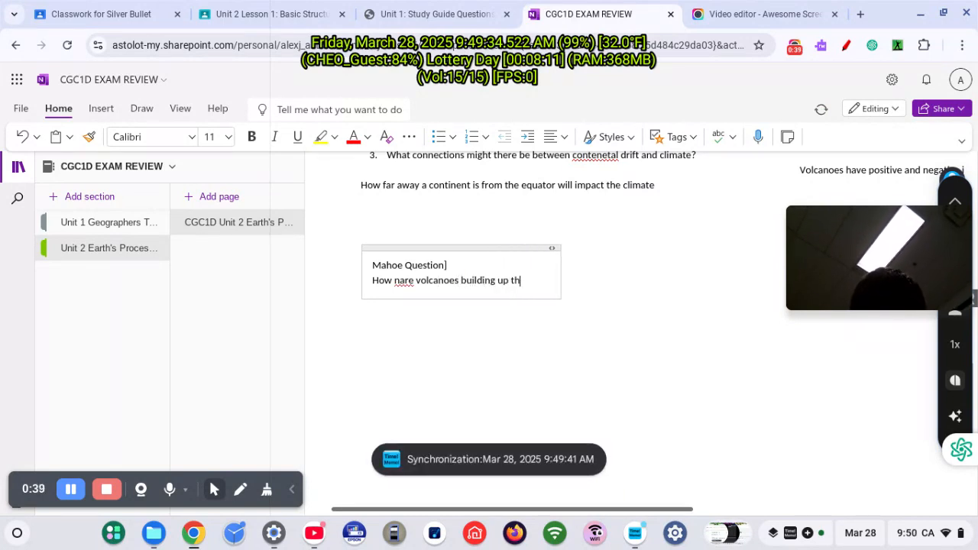
pyautogui.write('e earth')
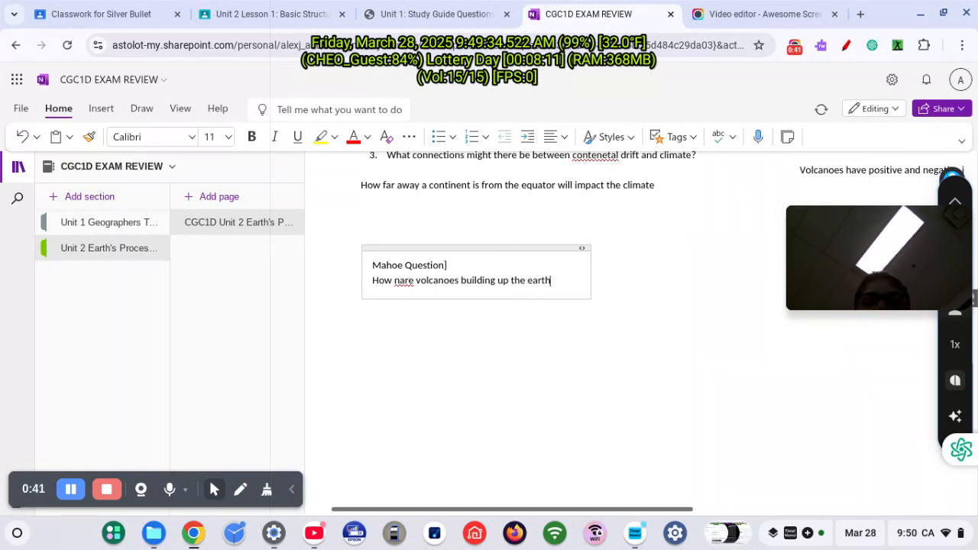
pyautogui.write('>')
pyautogui.press('Return')
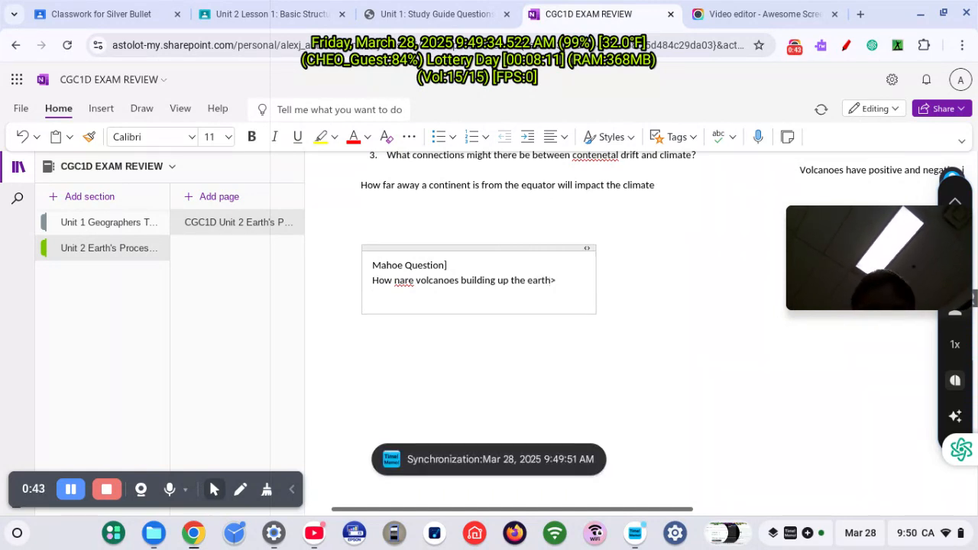
pyautogui.press('Return')
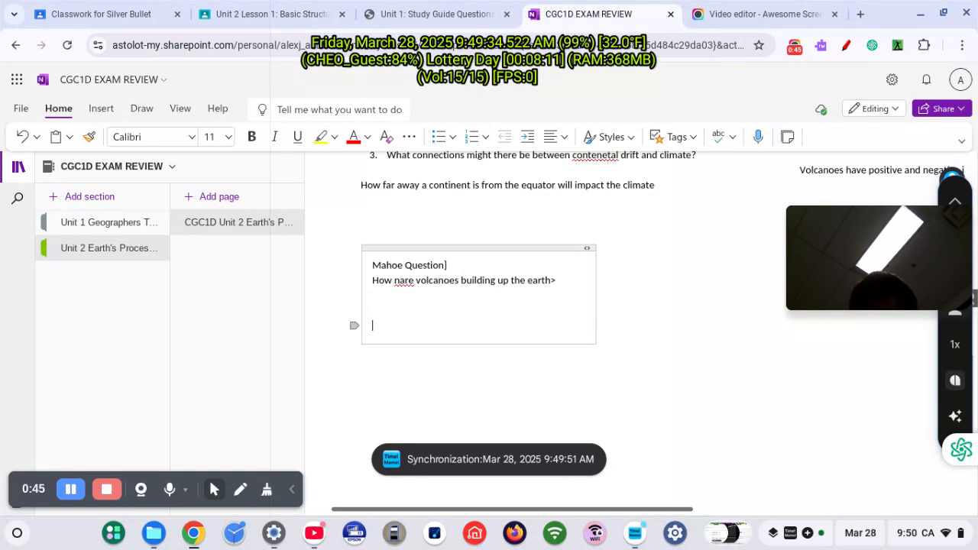
# Step: Answer the question with "Volcanoes erupt ash and lava when pressure builds up"
pyautogui.write('Volcanoes erupt ')
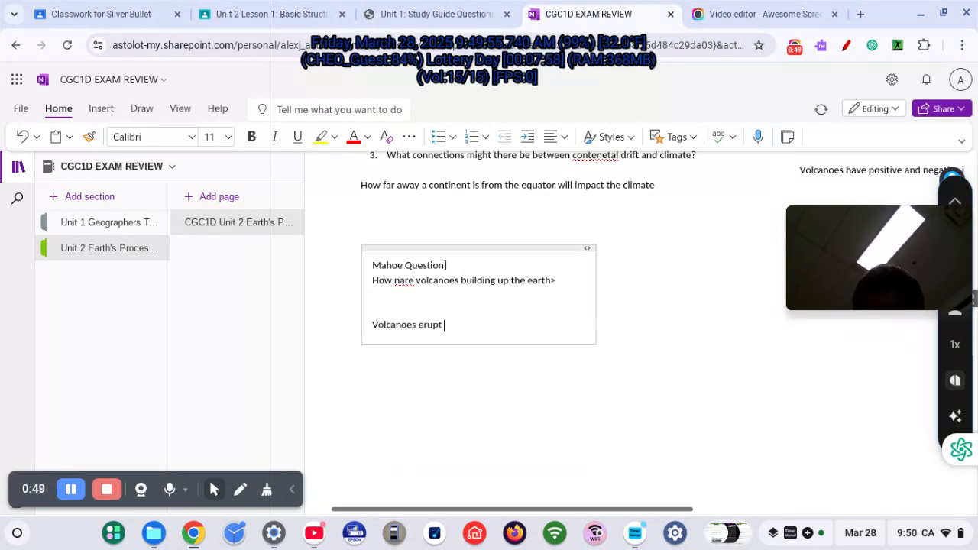
pyautogui.write('ash and lava')
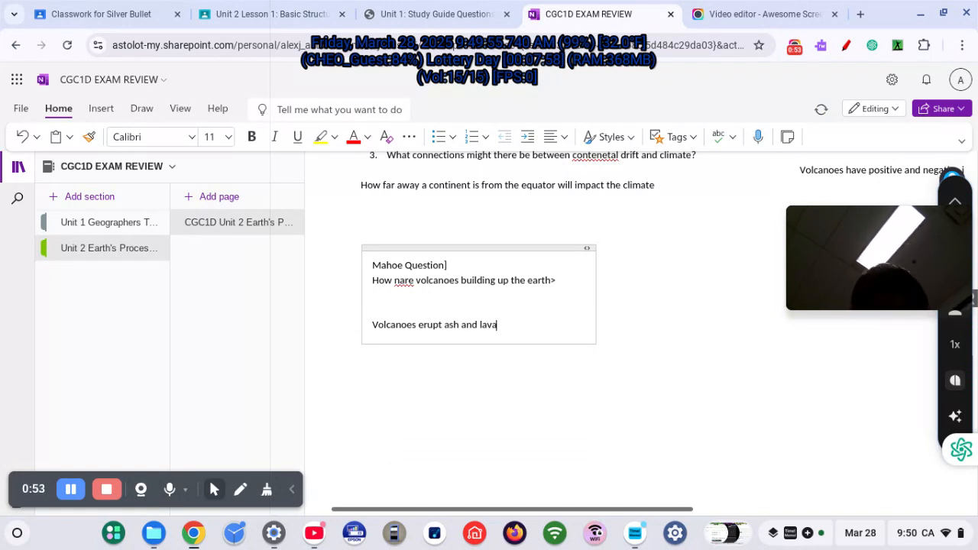
pyautogui.write(' wh')
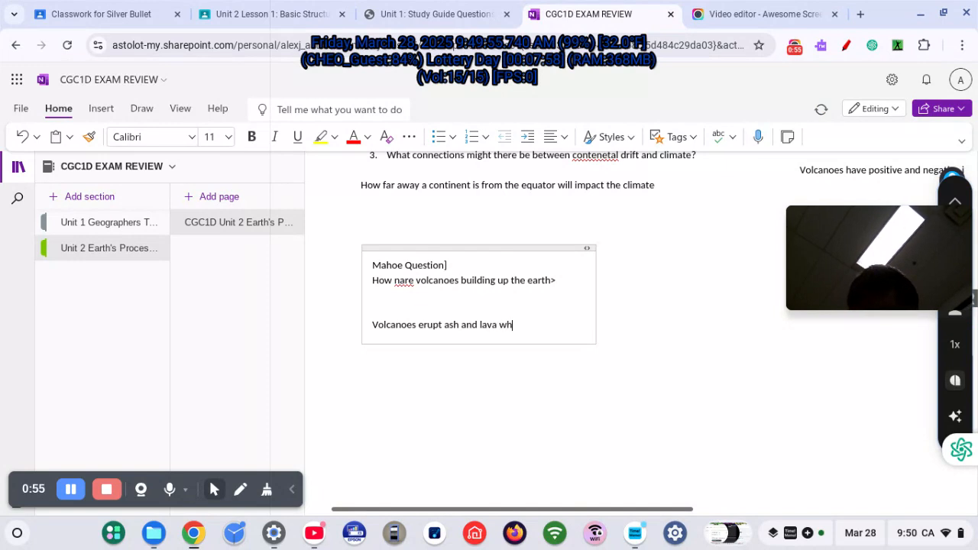
pyautogui.write('en pressure ')
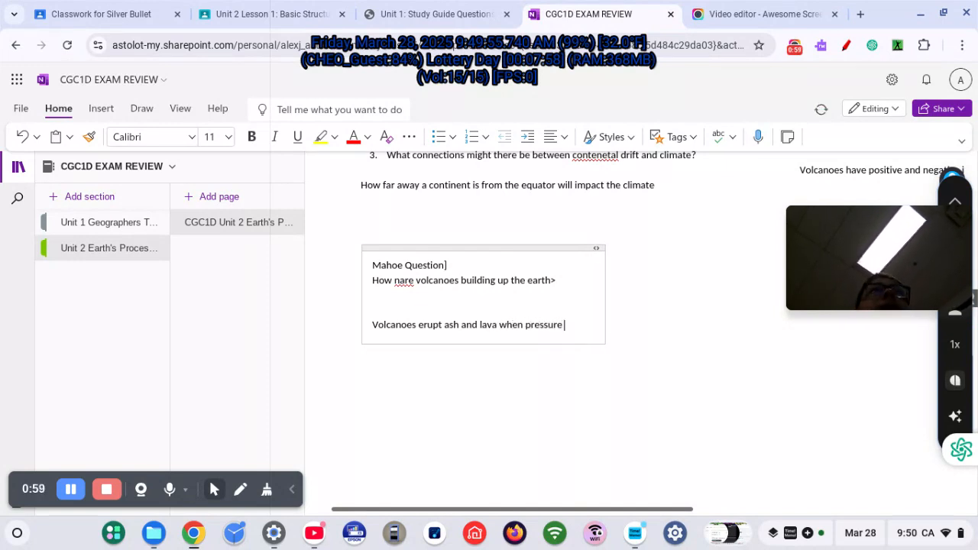
pyautogui.write('builds up')
# Step: Add a separate note further down the page with the bold heading "Lesson 3: Glaciers"
pyautogui.scroll(-3, 738, 342)
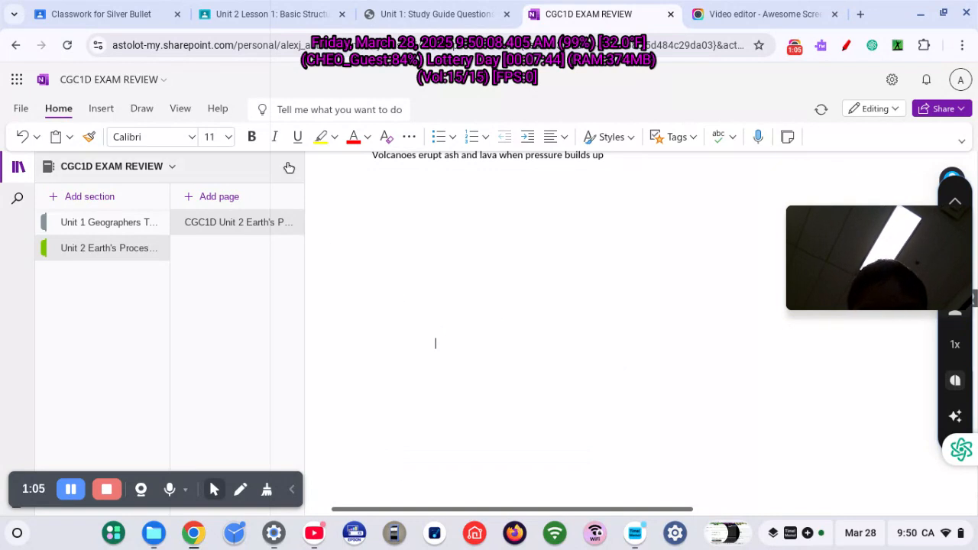
pyautogui.click(251, 137)
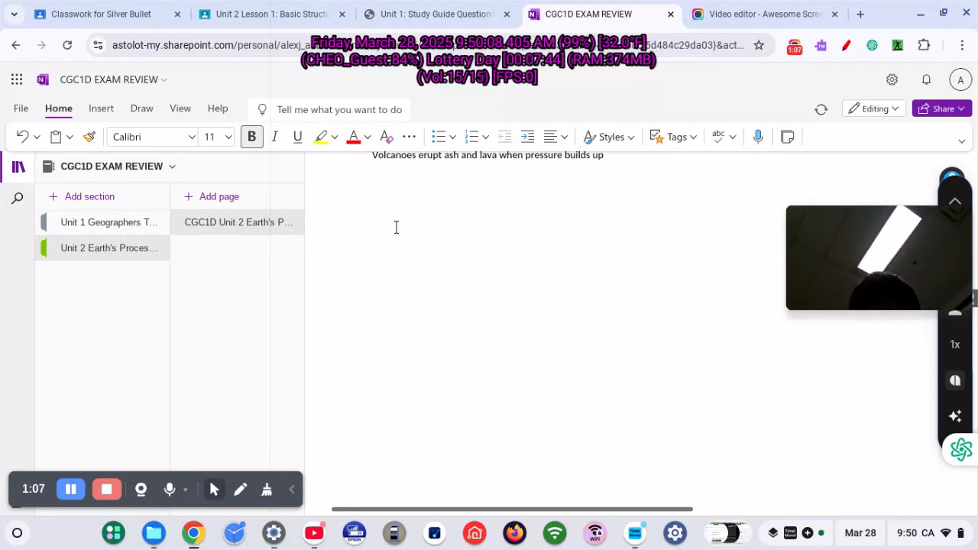
pyautogui.write('Lesson ')
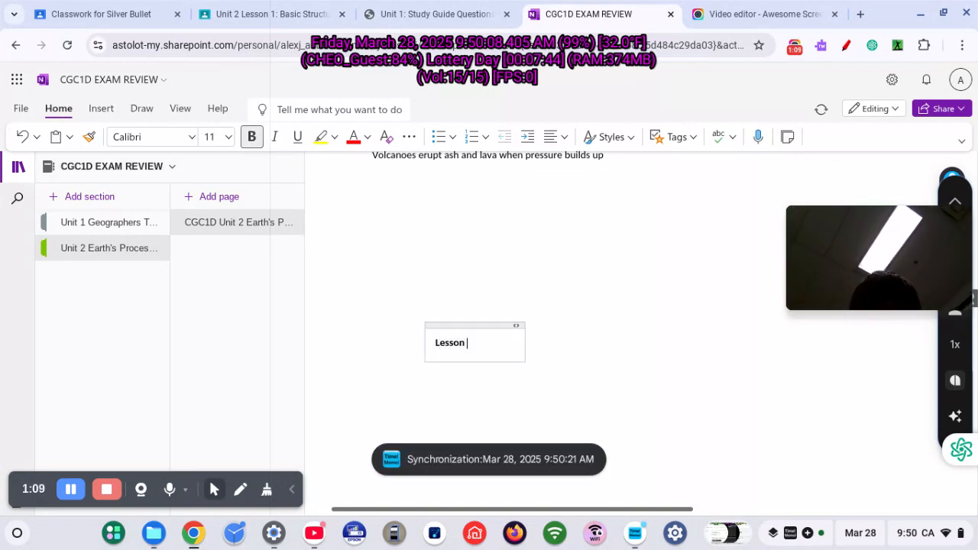
pyautogui.write('3: F')
pyautogui.press('BackSpace')
pyautogui.write('Gl')
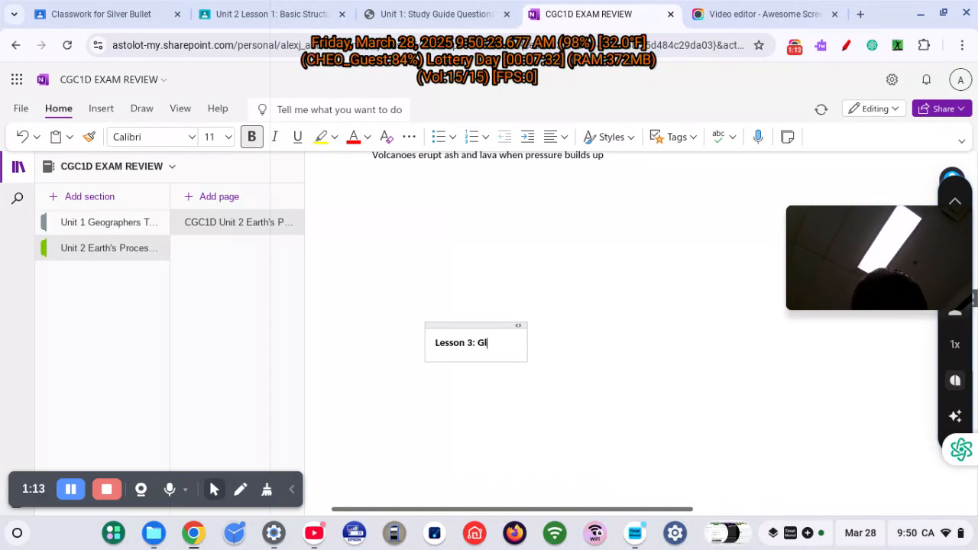
pyautogui.write('aciers')
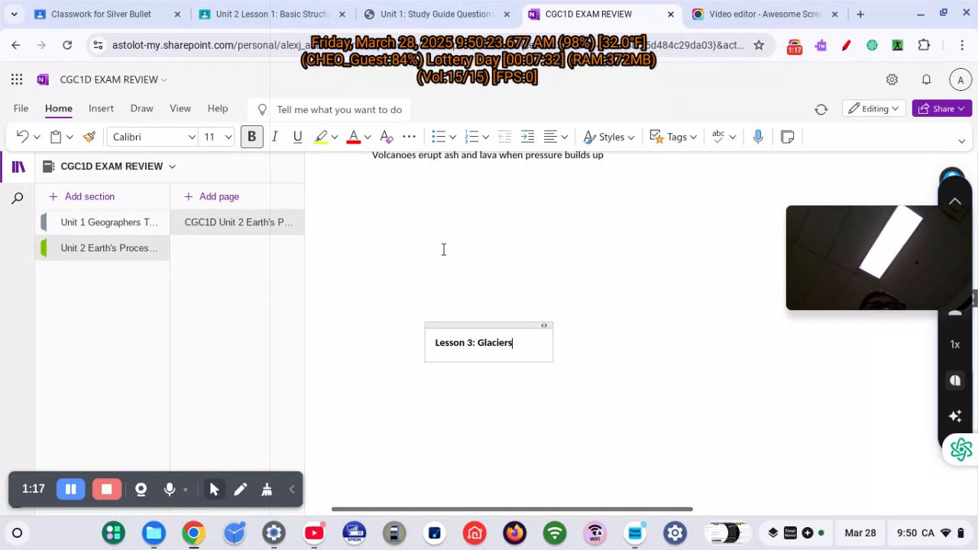
# Step: Move the "Lesson 3: Glaciers" note further down and slightly right on the page, and deselect it
pyautogui.scroll(5, 503, 195)
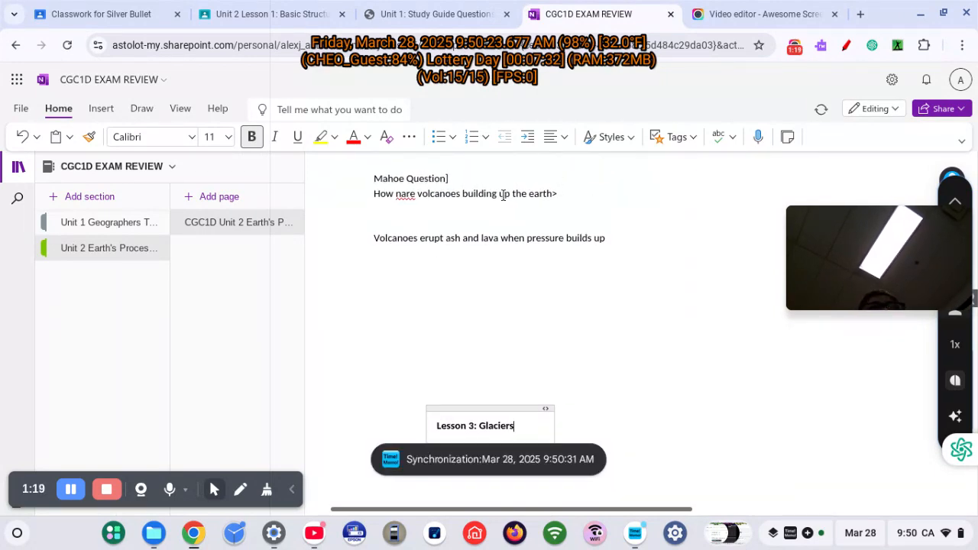
pyautogui.scroll(-2, 503, 283)
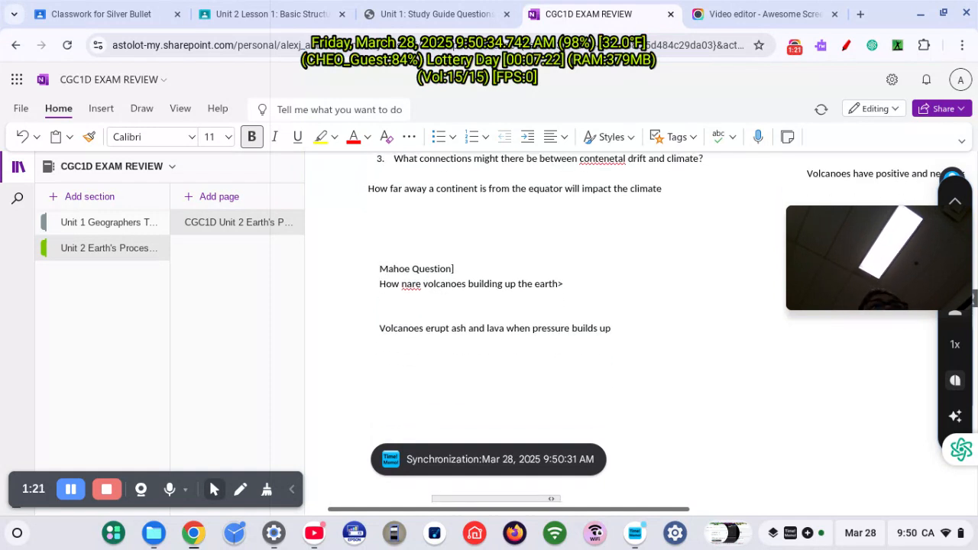
pyautogui.scroll(-3, 486, 227)
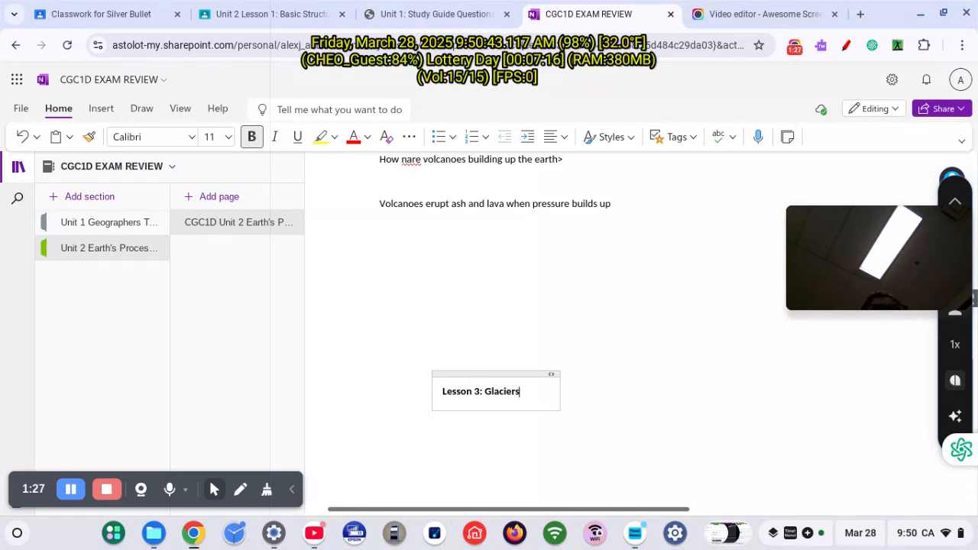
pyautogui.scroll(2, 497, 290)
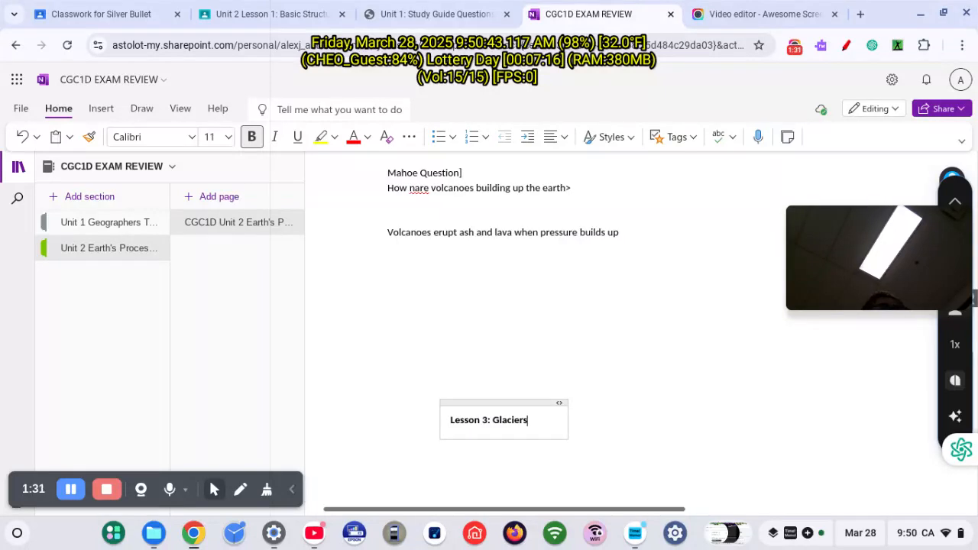
pyautogui.scroll(-5, 496, 305)
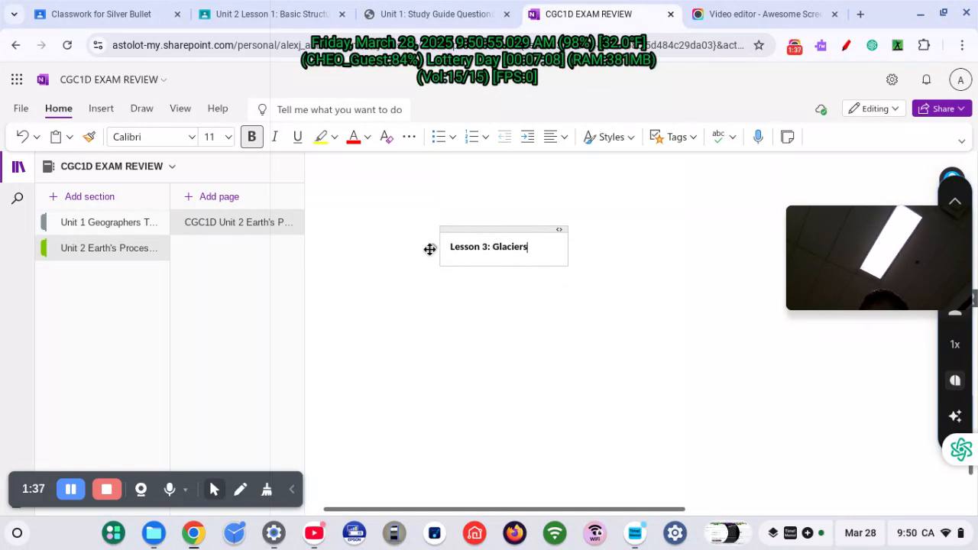
pyautogui.moveTo(430, 249); pyautogui.dragTo(444, 321)
pyautogui.click(385, 305)
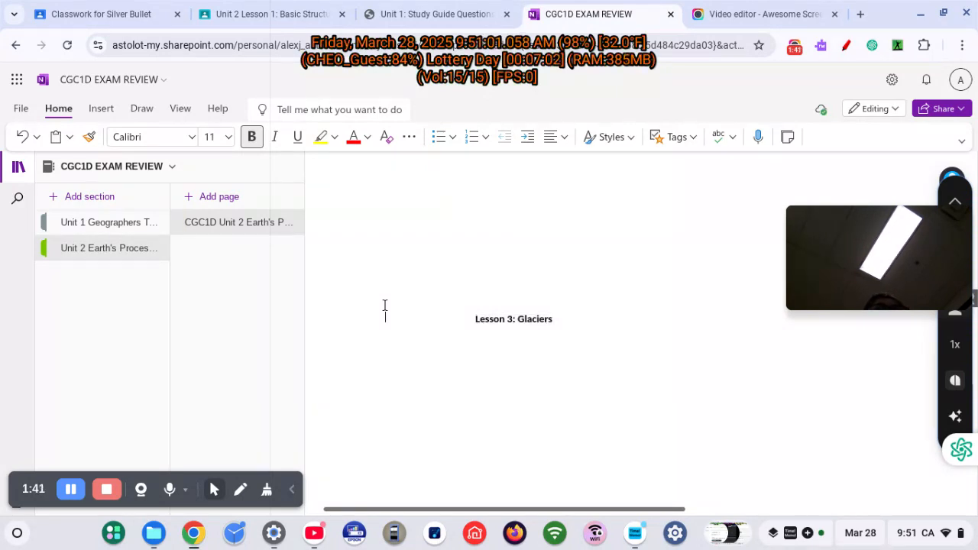
pyautogui.press('Return')
pyautogui.press('Return')
pyautogui.press('Return')
pyautogui.press('Return')
pyautogui.press('Return')
pyautogui.hscroll(1, 385, 305)
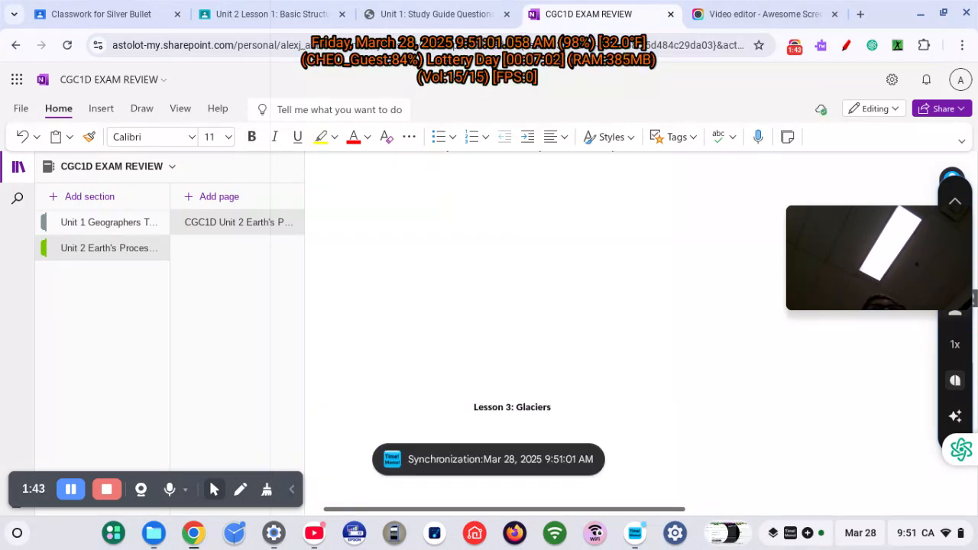
pyautogui.click(170, 486)
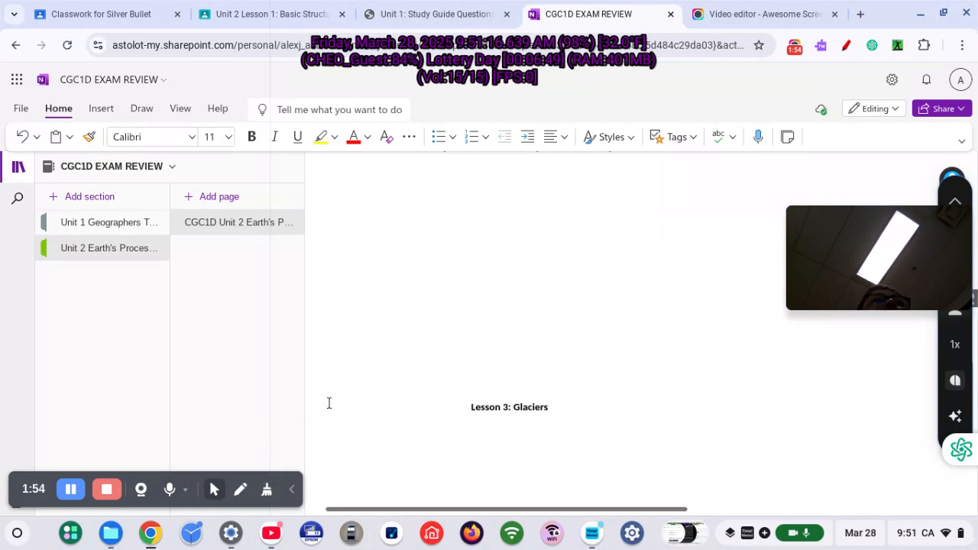
pyautogui.scroll(2, 360, 399)
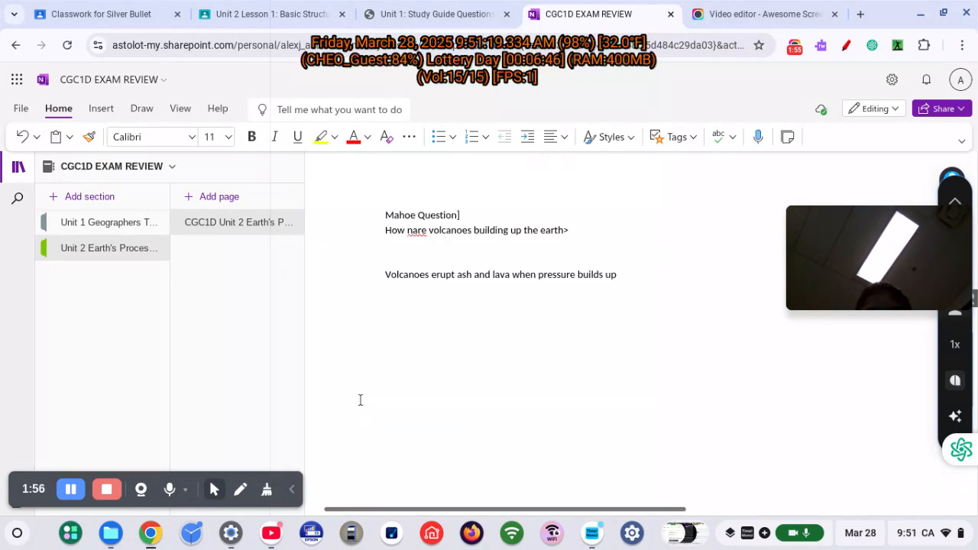
pyautogui.scroll(2, 360, 399)
pyautogui.hscroll(-1, 360, 399)
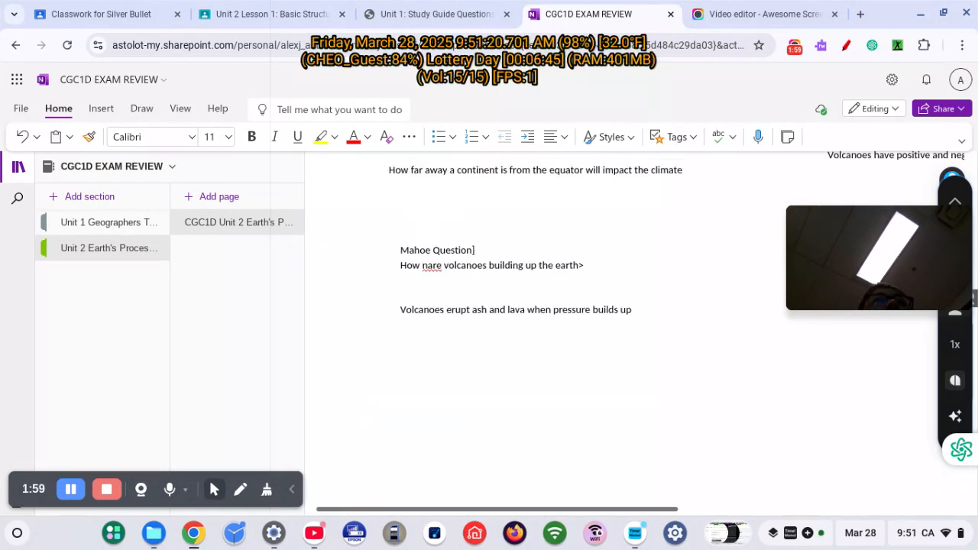
pyautogui.scroll(1, 622, 329)
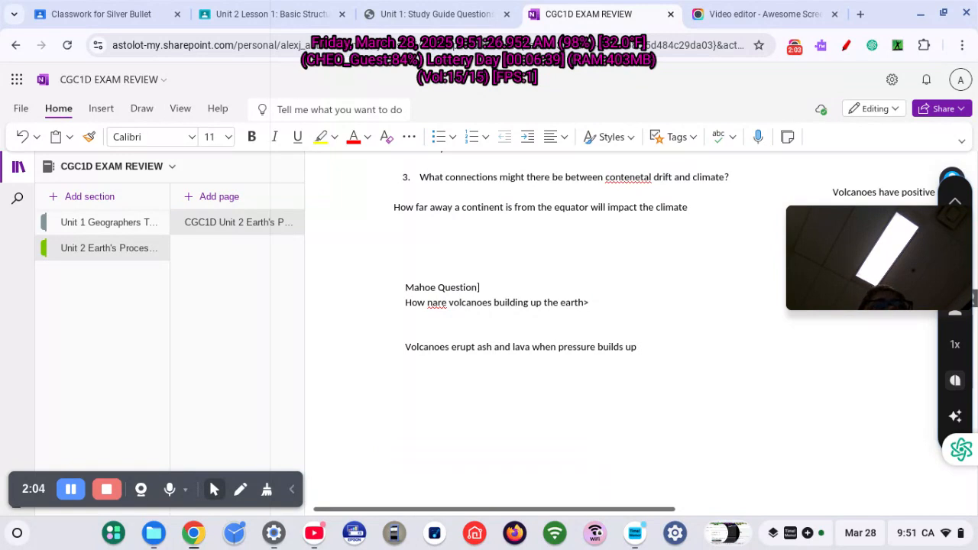
pyautogui.scroll(-3, 535, 305)
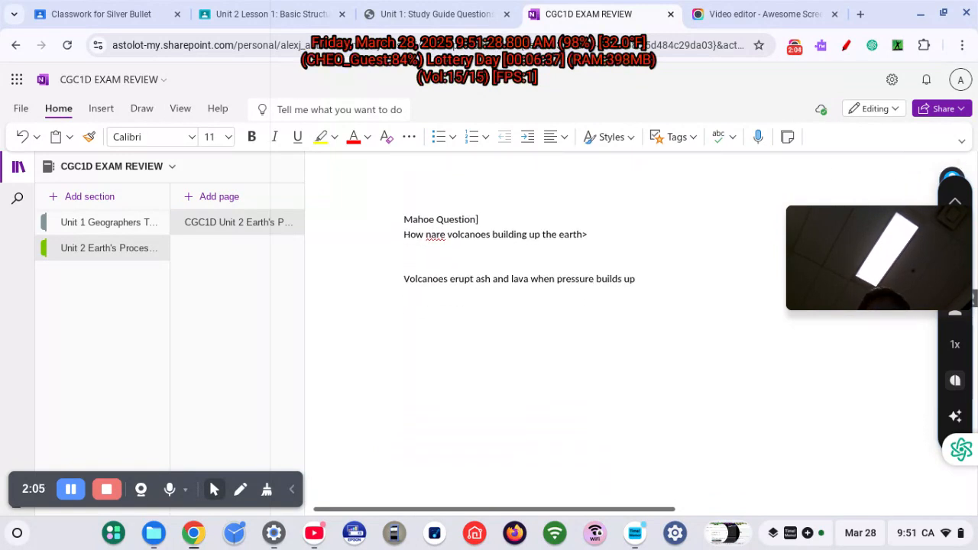
pyautogui.scroll(-5, 534, 321)
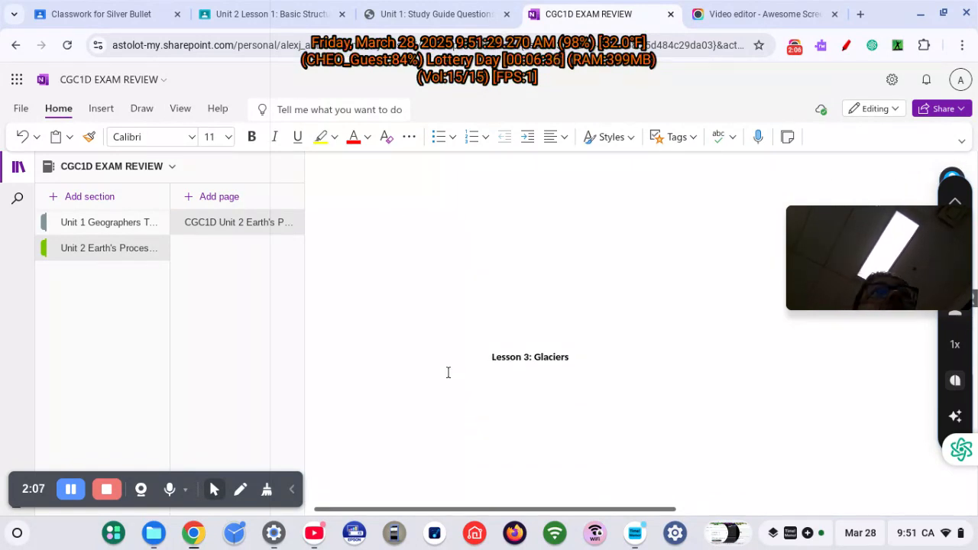
pyautogui.scroll(-3, 448, 371)
pyautogui.scroll(-1, 535, 306)
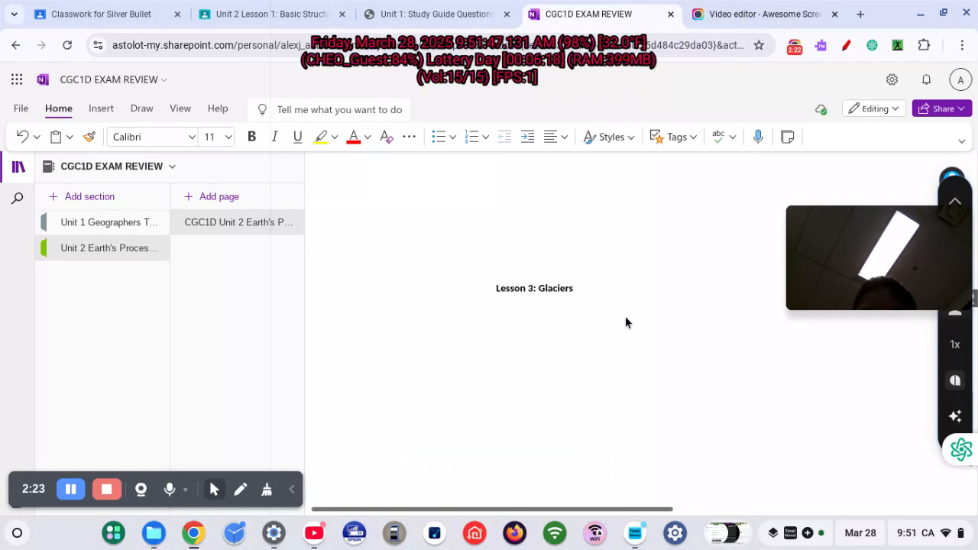
# Step: Leave the notebook for the Video editor page and bring up the Files app on the Downloads folder
pyautogui.hotkey('ctrl', 'Tab')
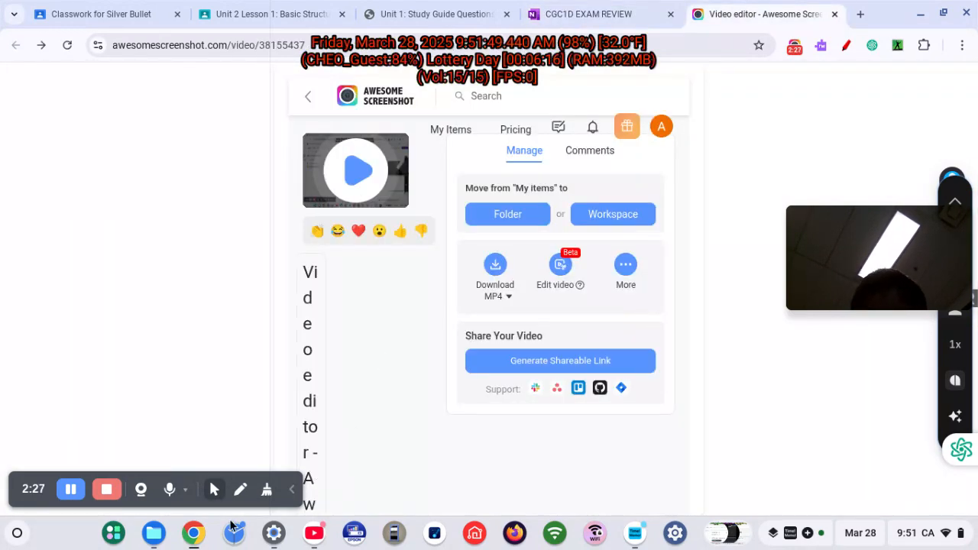
pyautogui.click(154, 537)
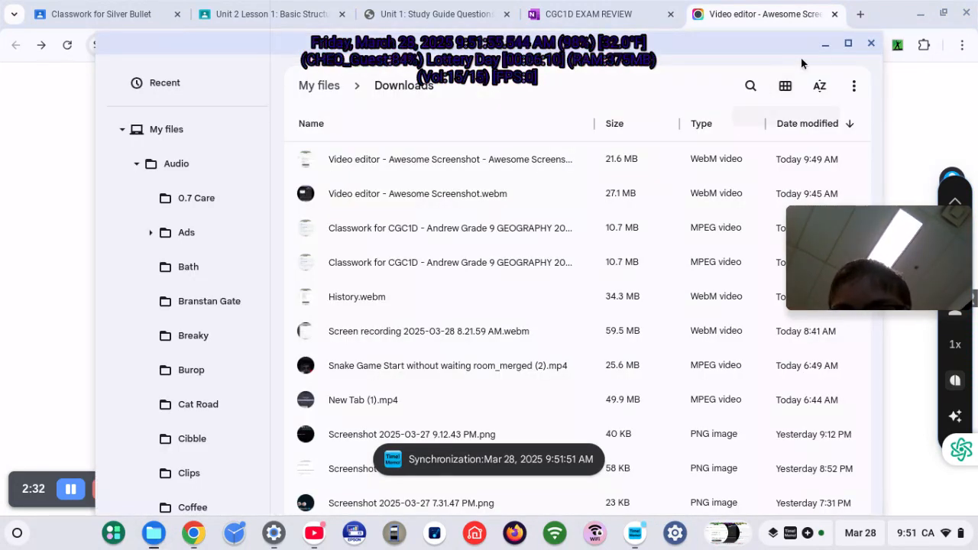
# Step: Close the Files window and return from the Video editor page to the CGC1D EXAM REVIEW notebook
pyautogui.click(870, 43)
pyautogui.scroll(-1, 371, 254)
pyautogui.scroll(-6, 372, 249)
pyautogui.scroll(8, 372, 248)
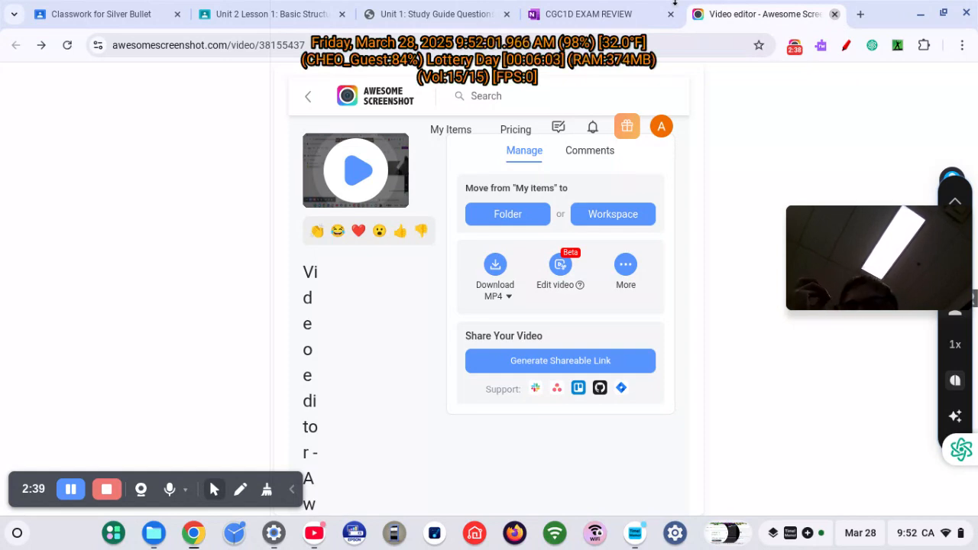
pyautogui.hotkey('ctrl', 'shift', 'Tab')
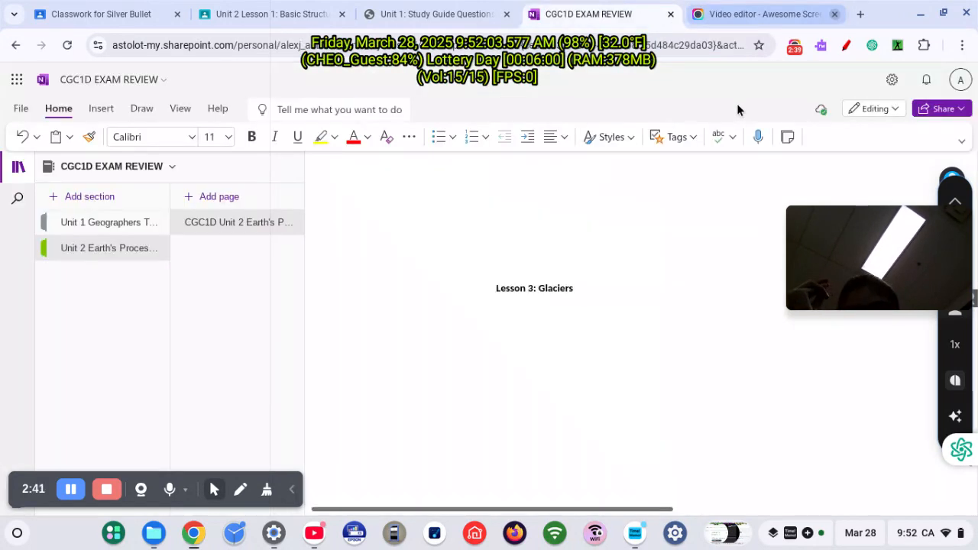
# Step: Try to set the font size of the "Lesson 3: Glaciers" heading to 18, and deselect the note
pyautogui.click(573, 289)
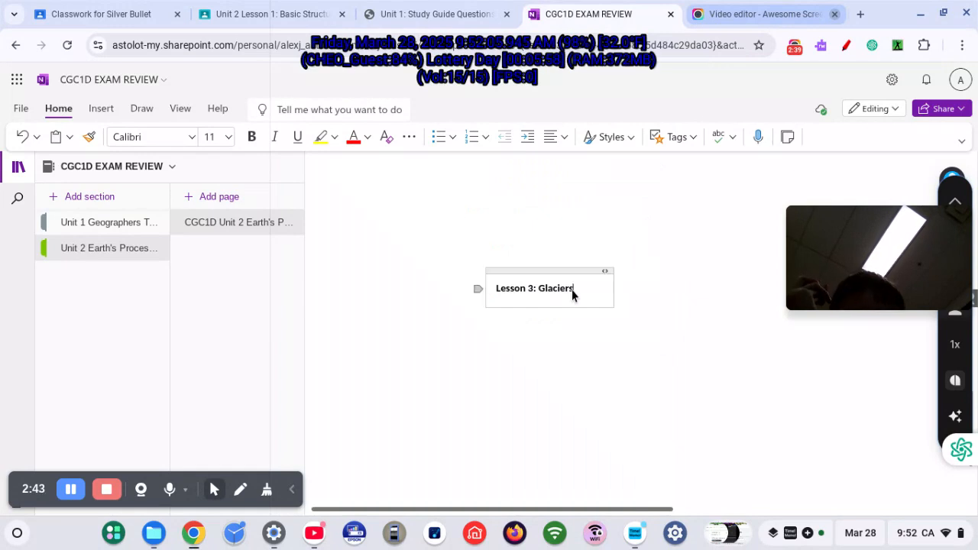
pyautogui.click(227, 136)
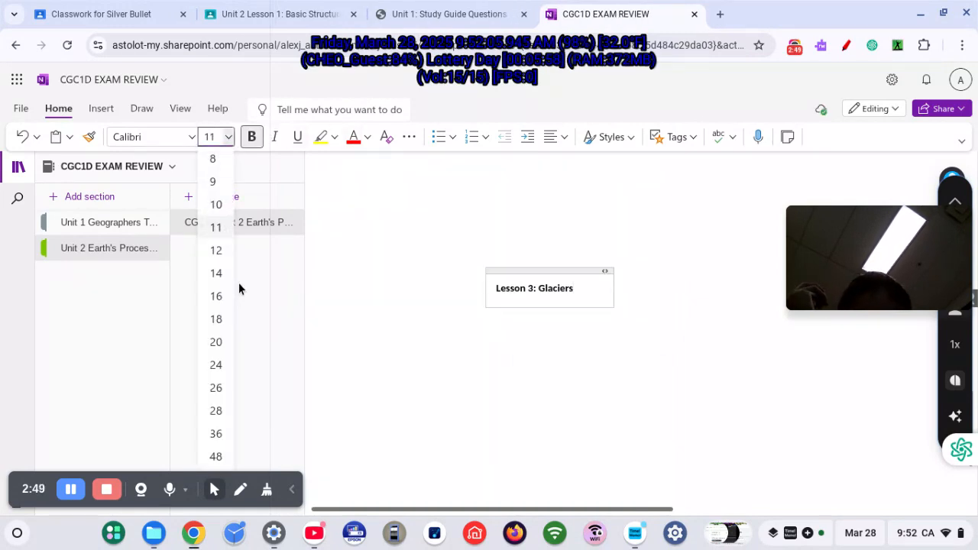
pyautogui.click(217, 319)
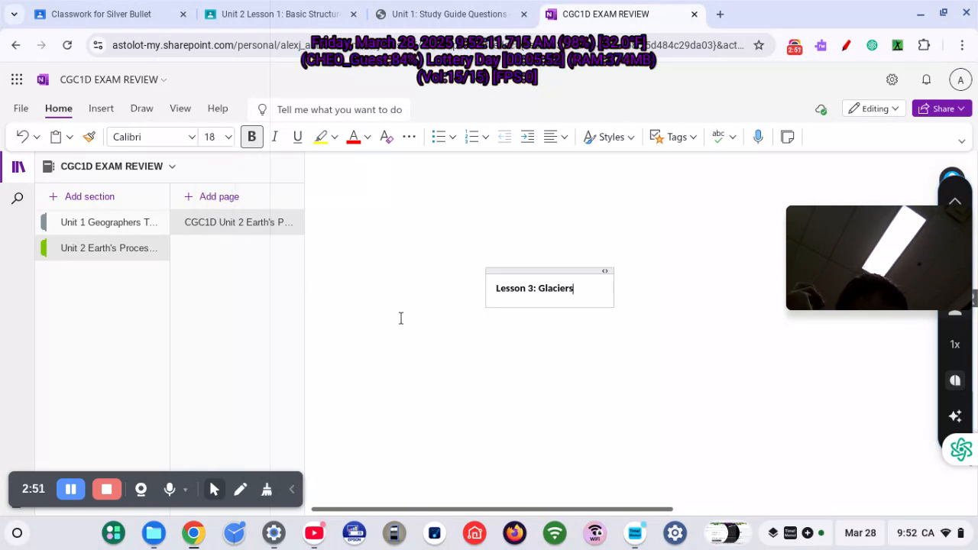
pyautogui.click(574, 331)
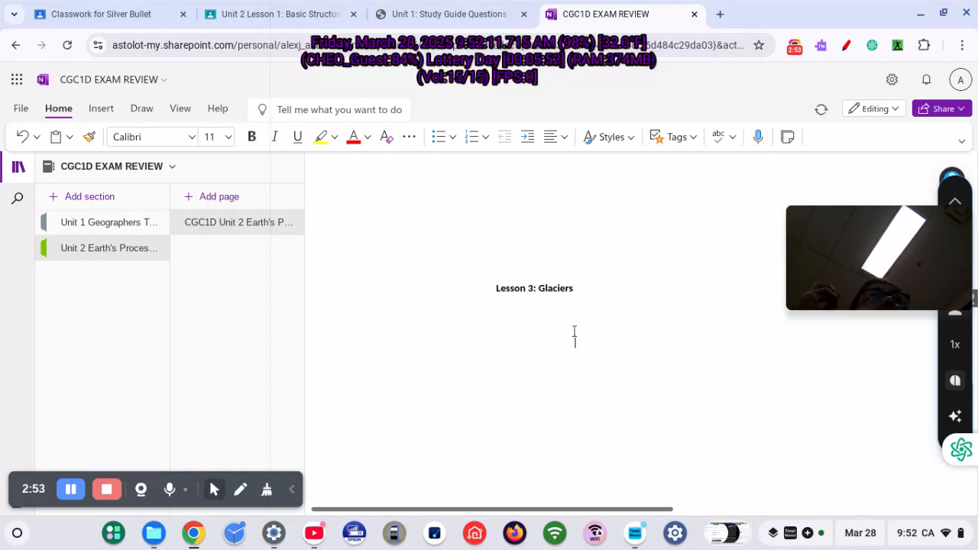
# Step: Change the lesson number in the "Lesson 2 Volcanoes" heading above the earth-building forces questions to 1
pyautogui.scroll(5, 574, 333)
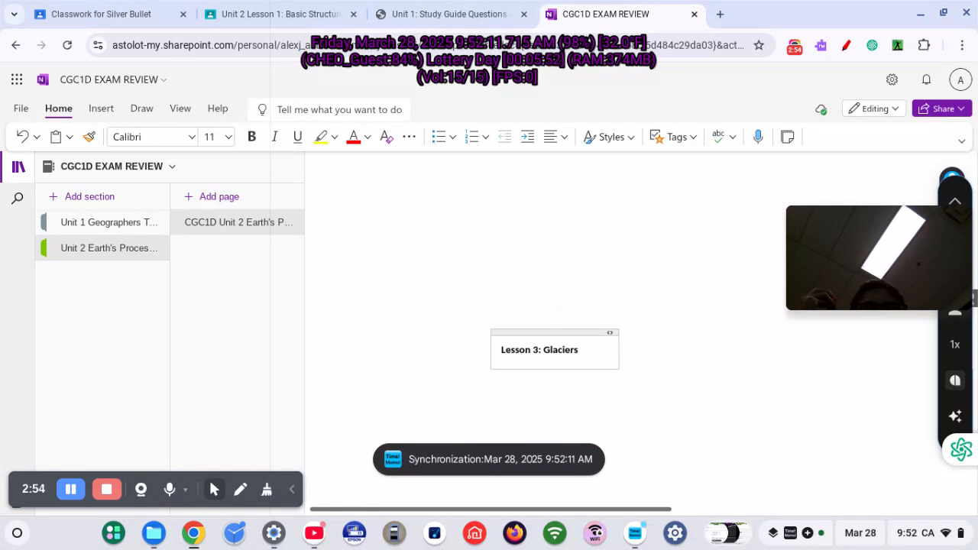
pyautogui.scroll(5, 595, 328)
pyautogui.scroll(-3, 596, 328)
pyautogui.scroll(-5, 595, 329)
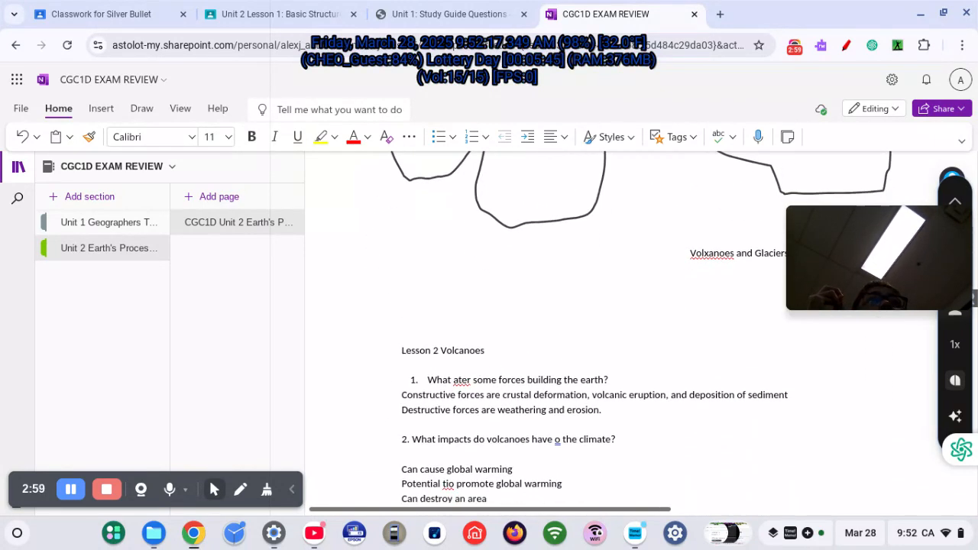
pyautogui.scroll(-3, 596, 328)
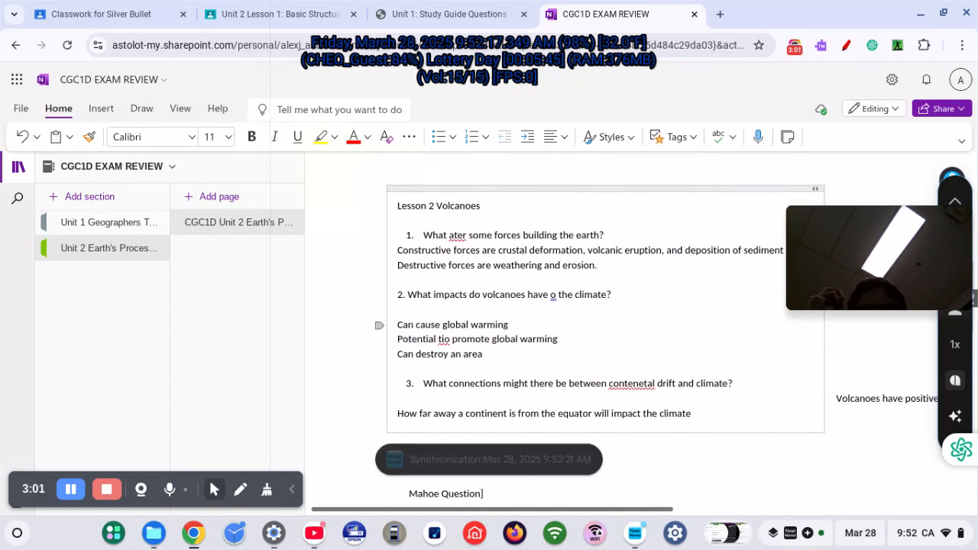
pyautogui.scroll(4, 596, 328)
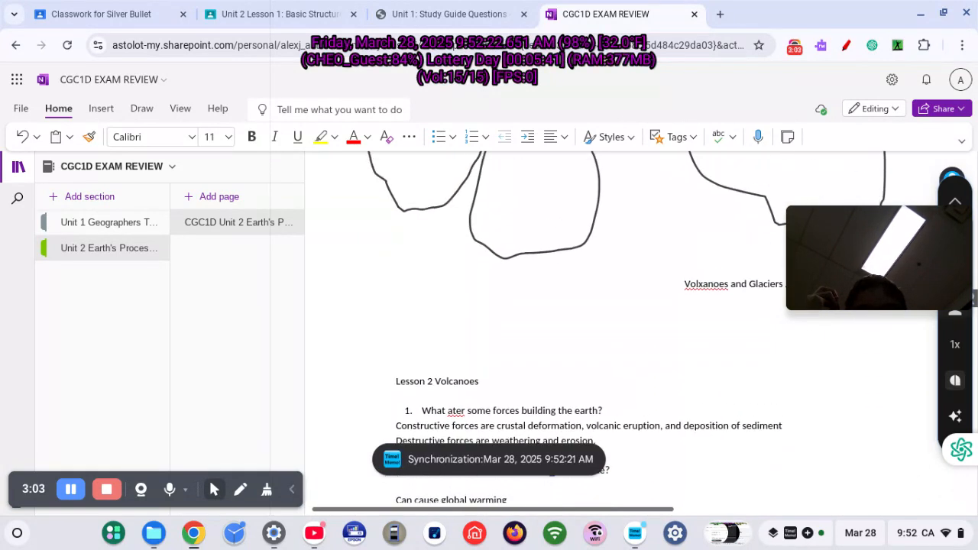
pyautogui.click(432, 380)
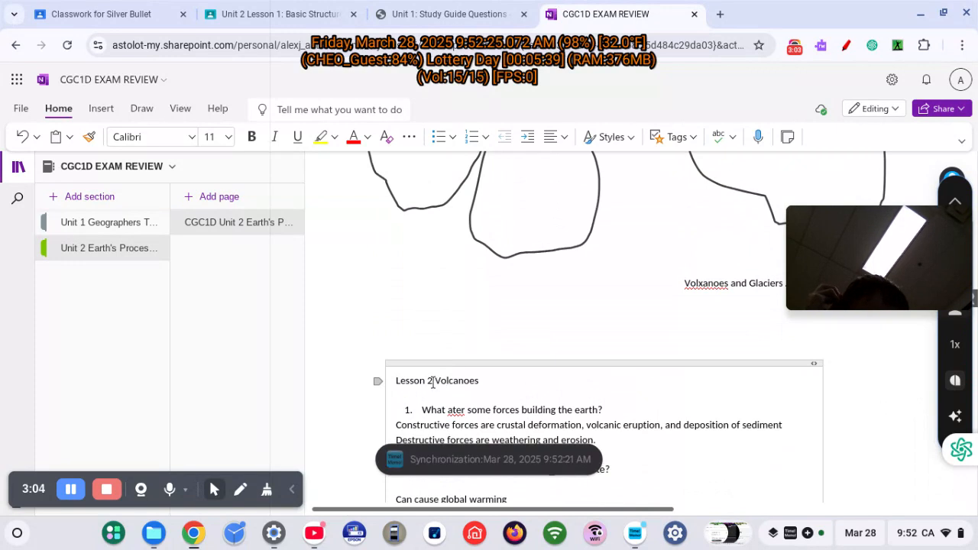
pyautogui.press('BackSpace')
pyautogui.write('1')
# Step: Add a separate note reading "Lesson 2 Volcanoes" just above the "Mahoe Question" note
pyautogui.scroll(-5, 603, 328)
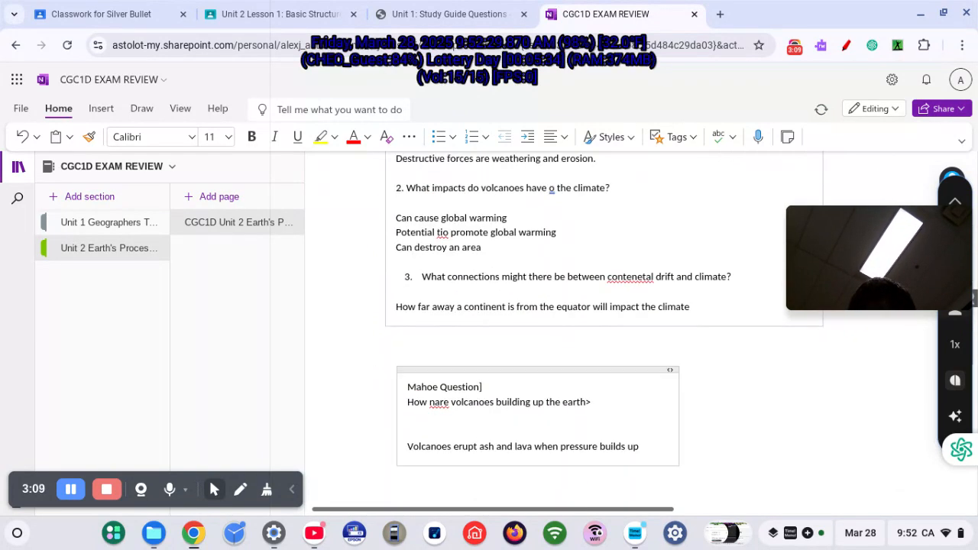
pyautogui.click(451, 352)
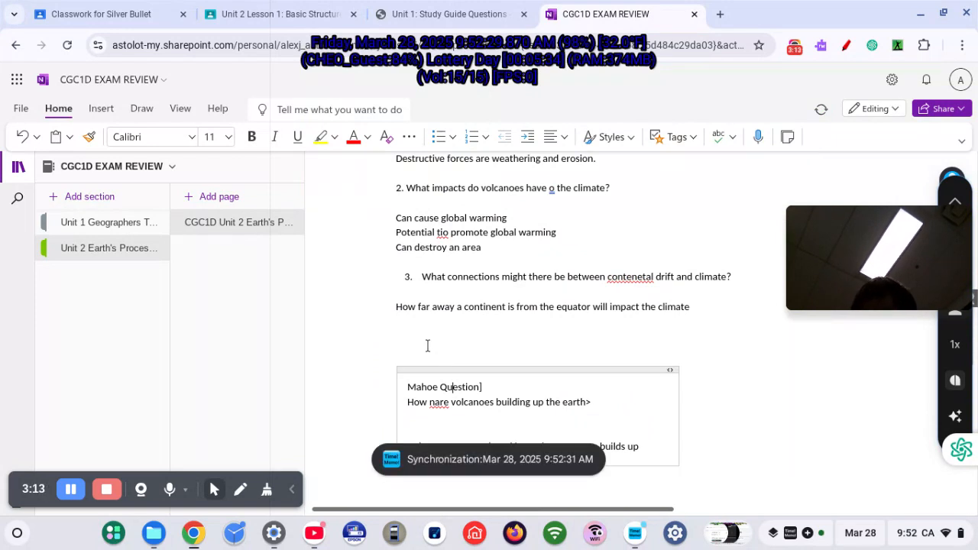
pyautogui.click(427, 347)
pyautogui.write('Lesso')
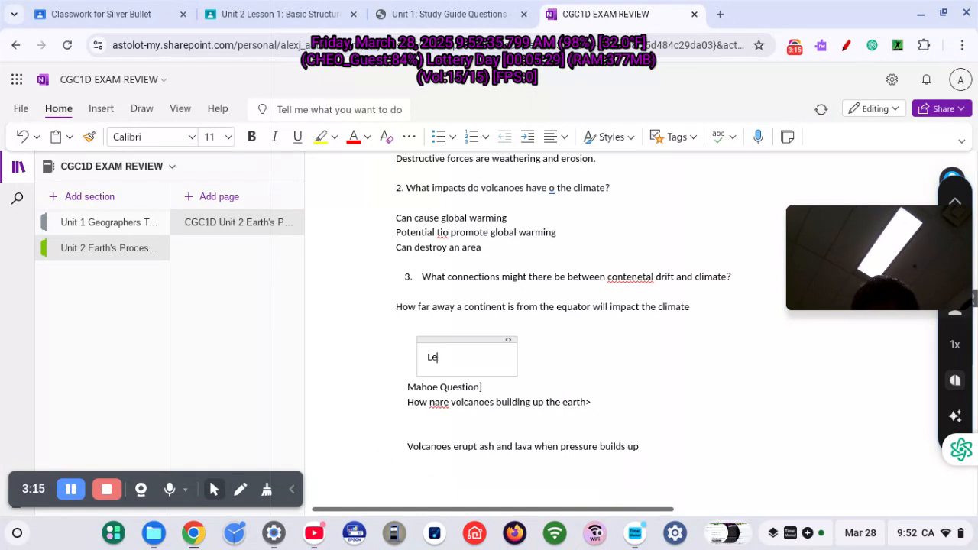
pyautogui.write('n 2 Volcanoes')
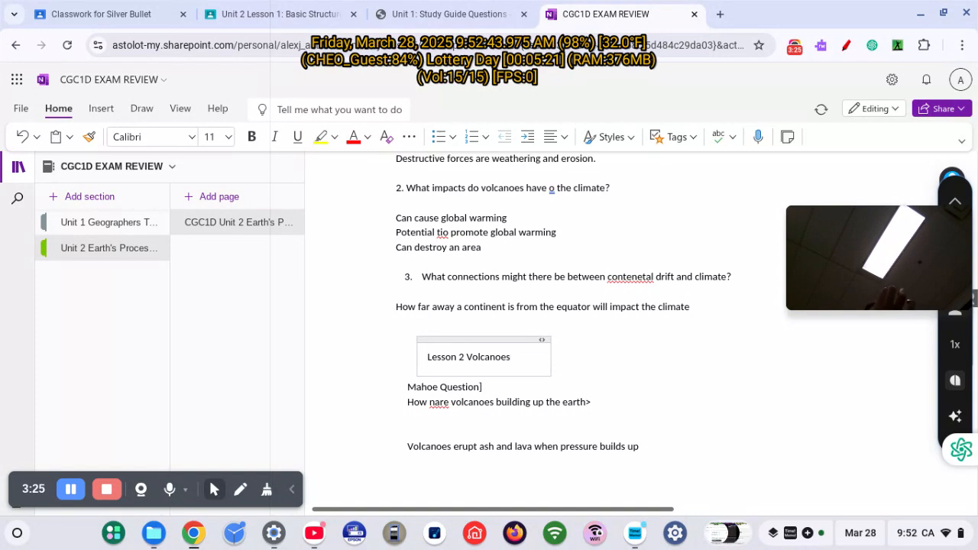
# Step: Switch to Google Classroom, close the 2.1 presentation preview and open the classwork of the CGC1D geography class
pyautogui.scroll(-10, 467, 341)
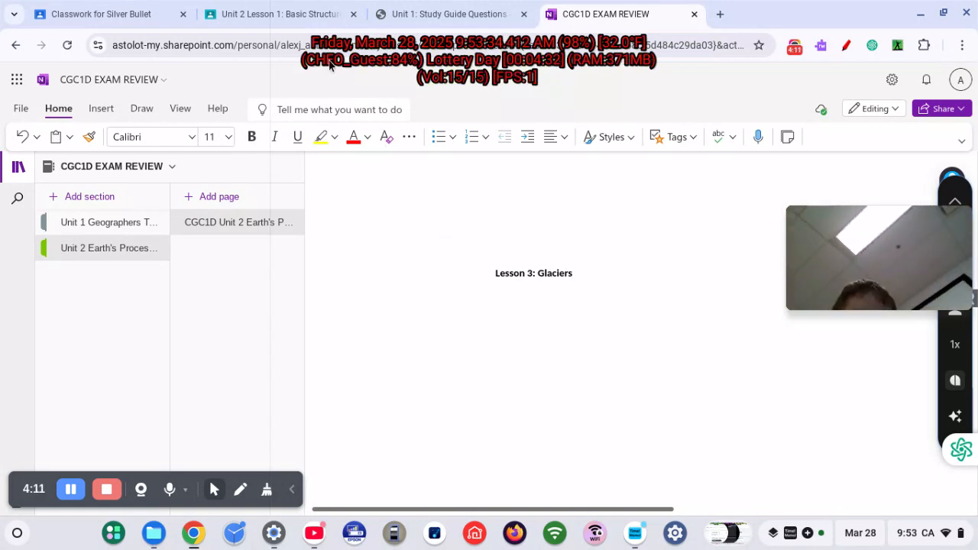
pyautogui.click(269, 11)
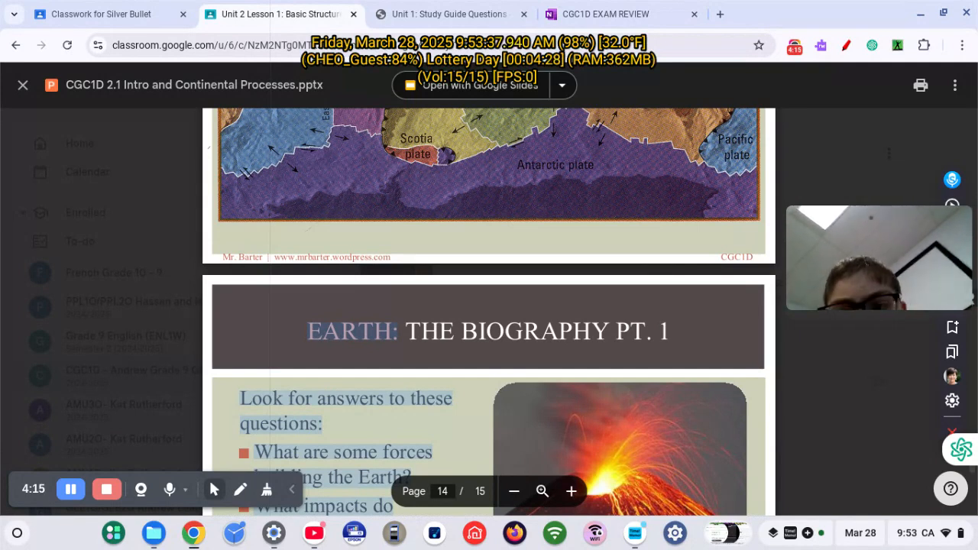
pyautogui.click(22, 86)
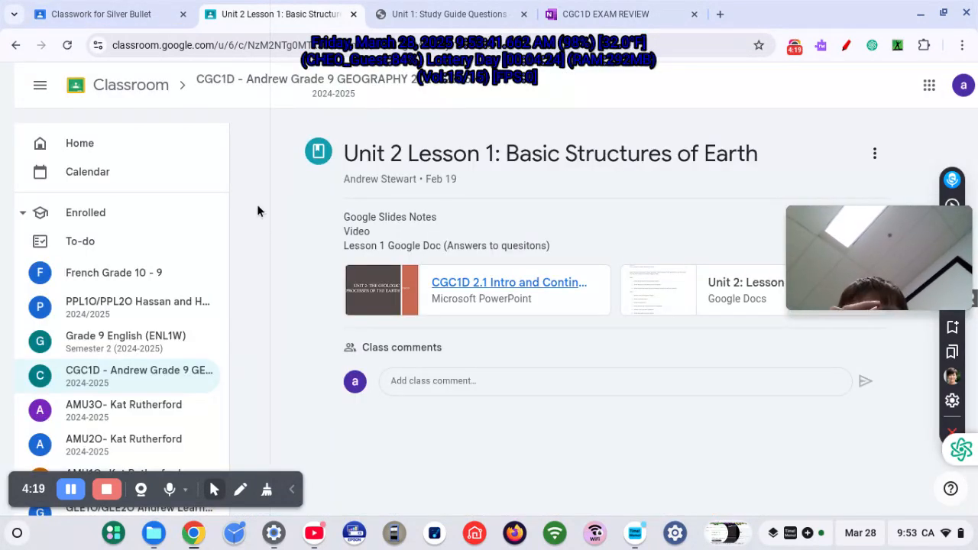
pyautogui.click(181, 386)
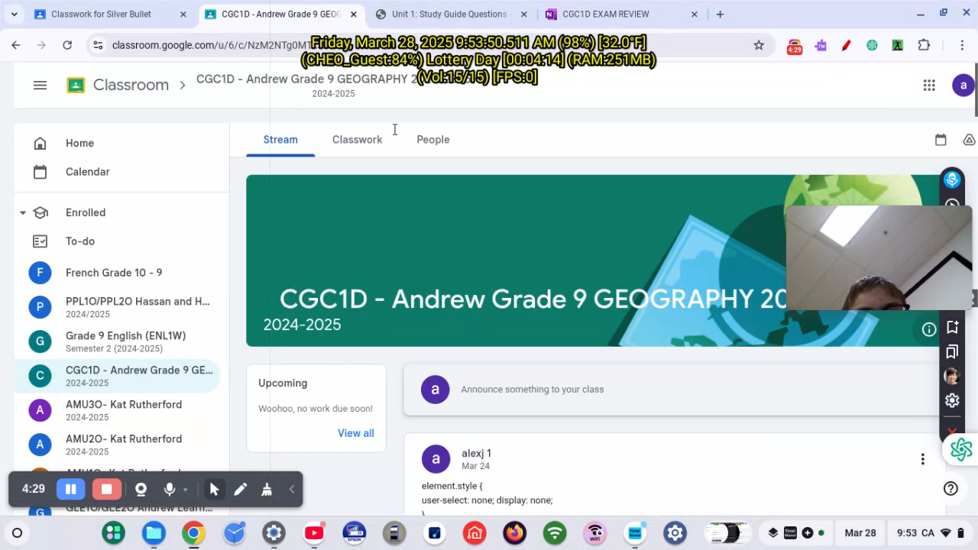
pyautogui.click(366, 134)
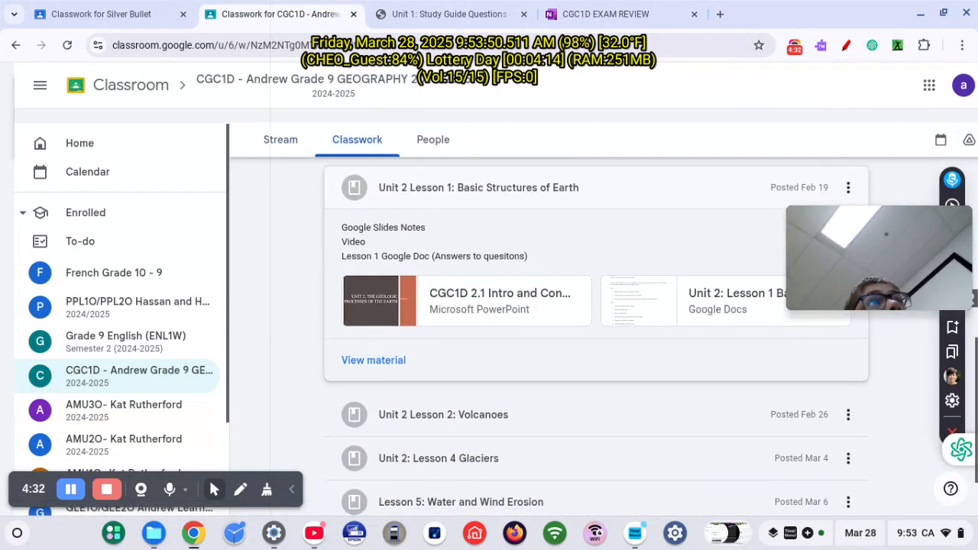
# Step: Expand the "Unit 2: Lesson 4 Glaciers" material and open its "Glacier Read and Answer.pdf" attachment
pyautogui.scroll(-1, 550, 284)
pyautogui.scroll(-1, 550, 284)
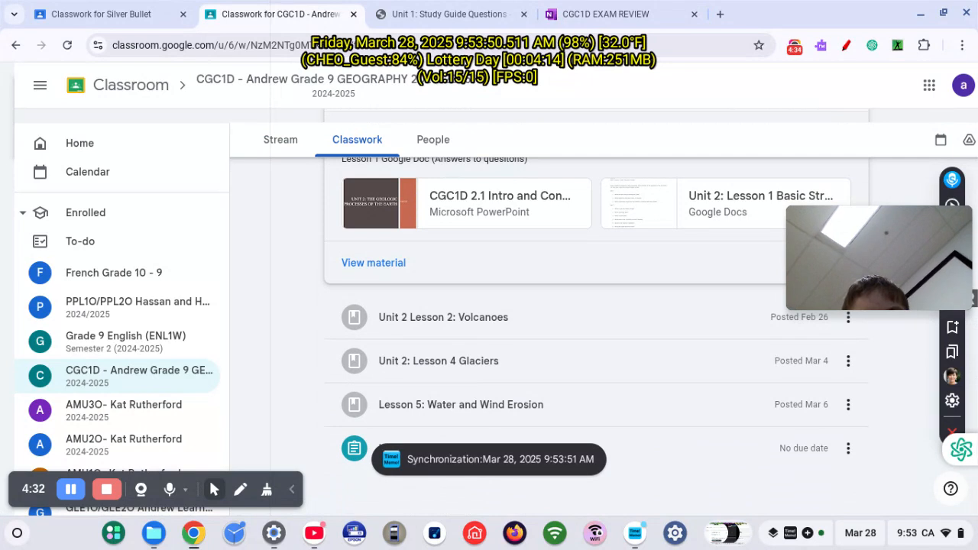
pyautogui.scroll(1, 550, 284)
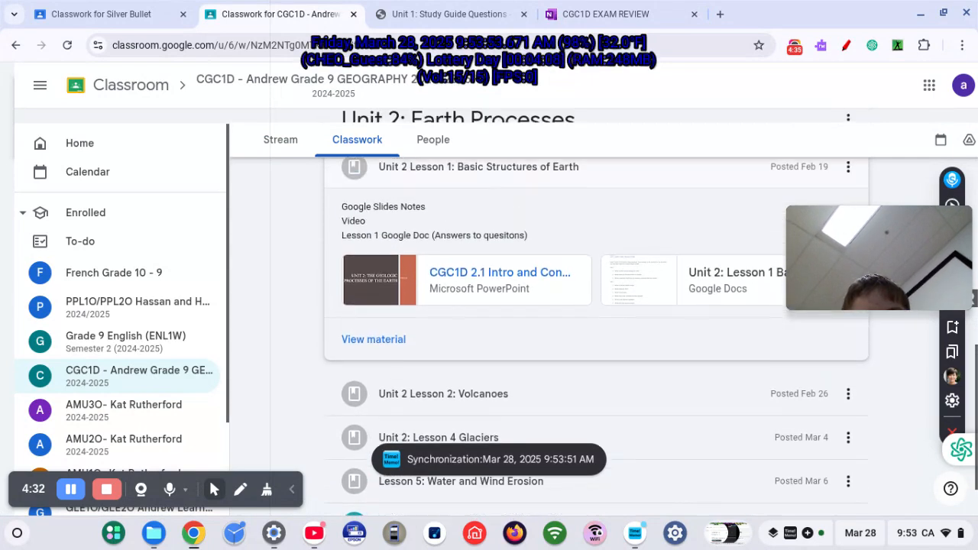
pyautogui.click(531, 435)
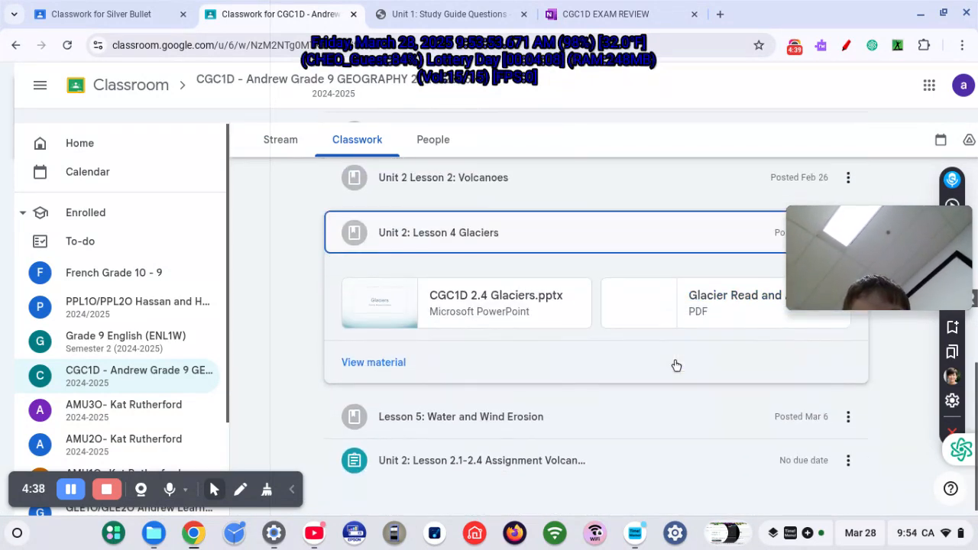
pyautogui.click(726, 293)
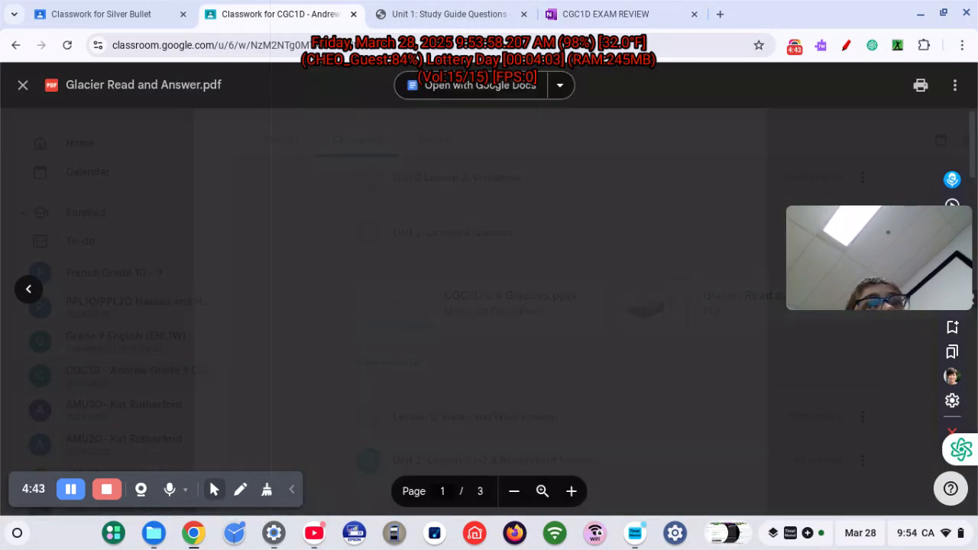
# Step: Capture a partial screenshot of "The Work of Ice" heading and its paragraph on page 1 of the PDF
pyautogui.scroll(-2, 487, 219)
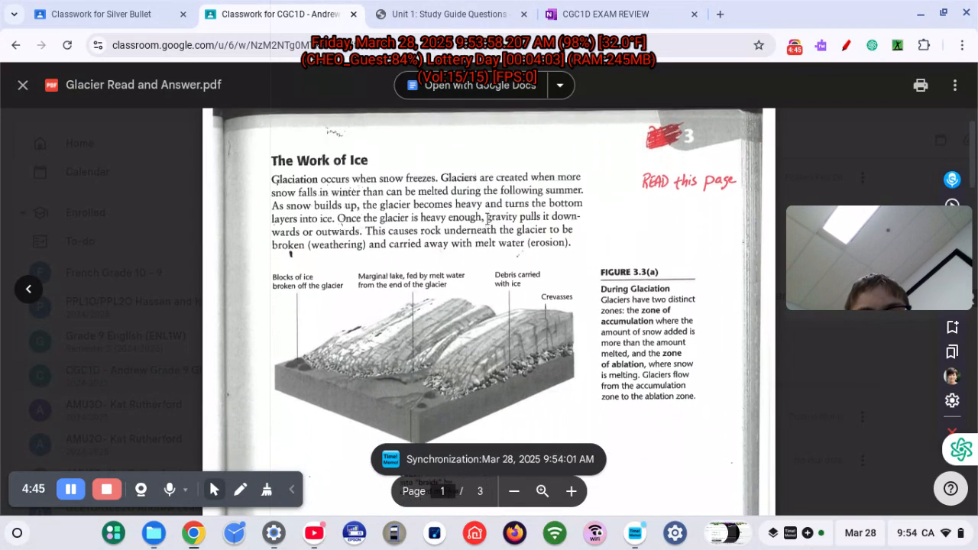
pyautogui.scroll(-1, 487, 305)
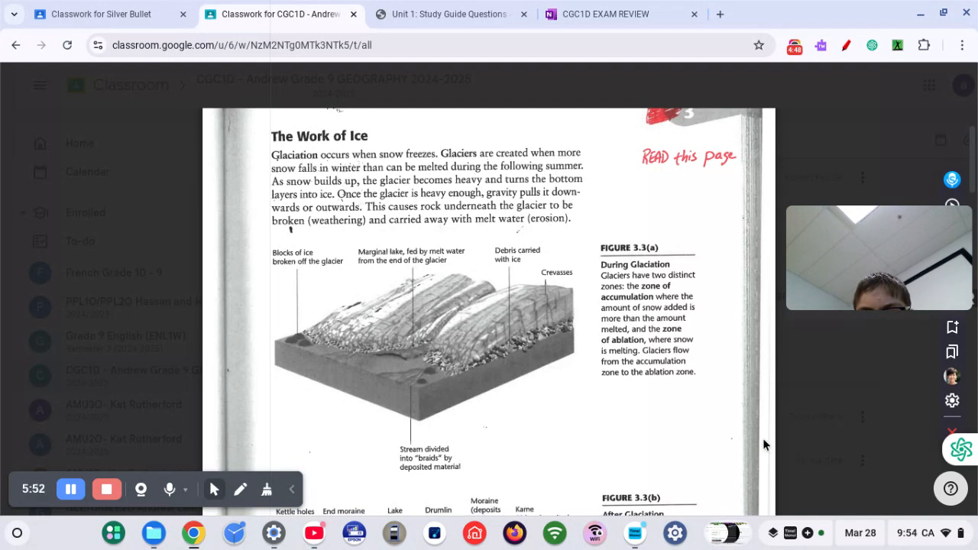
pyautogui.press('XF86PowerOff')
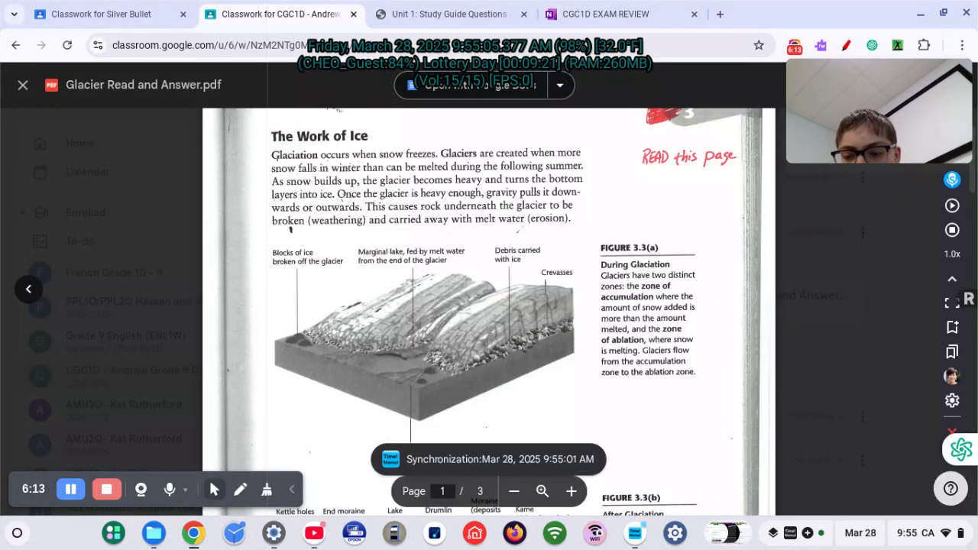
pyautogui.hotkey('alt', 'shift', 's')
pyautogui.click(886, 221)
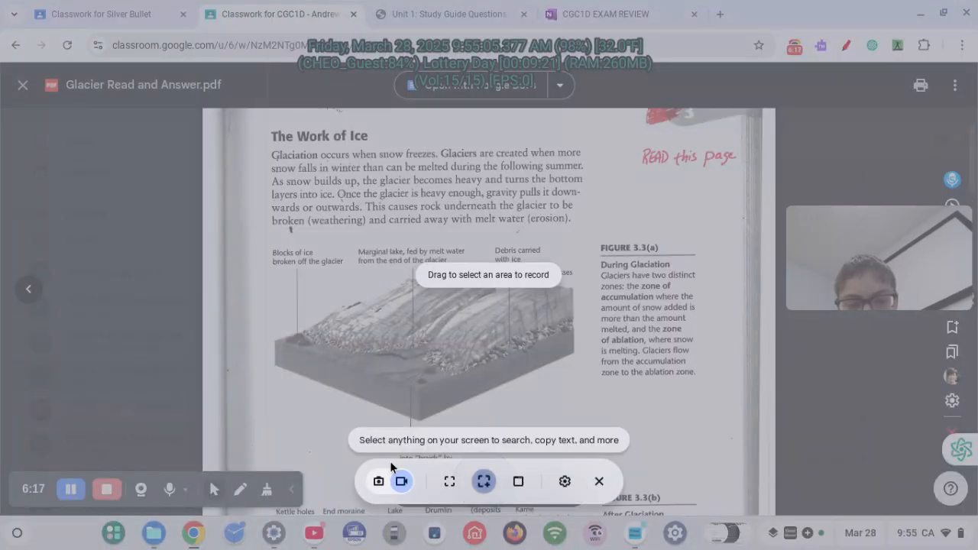
pyautogui.click(379, 479)
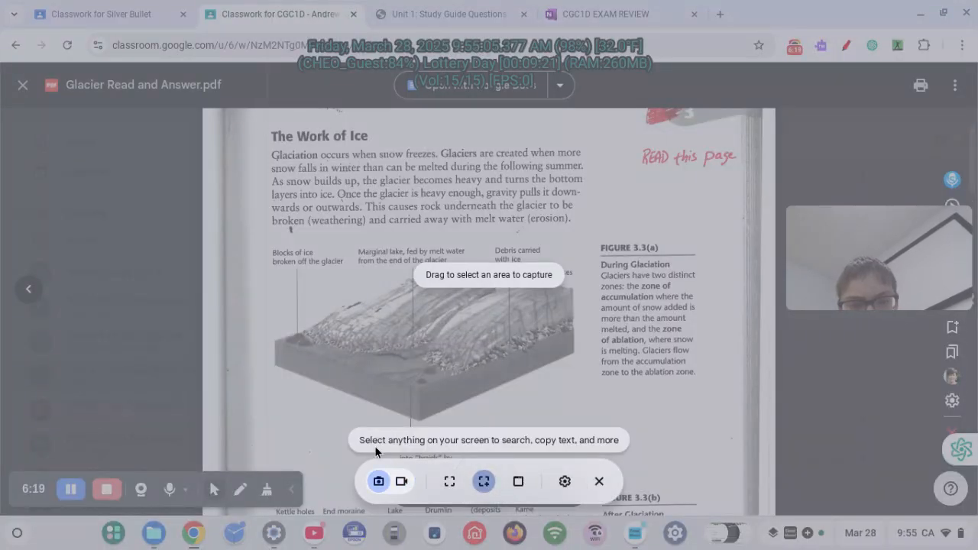
pyautogui.moveTo(251, 122); pyautogui.dragTo(604, 233)
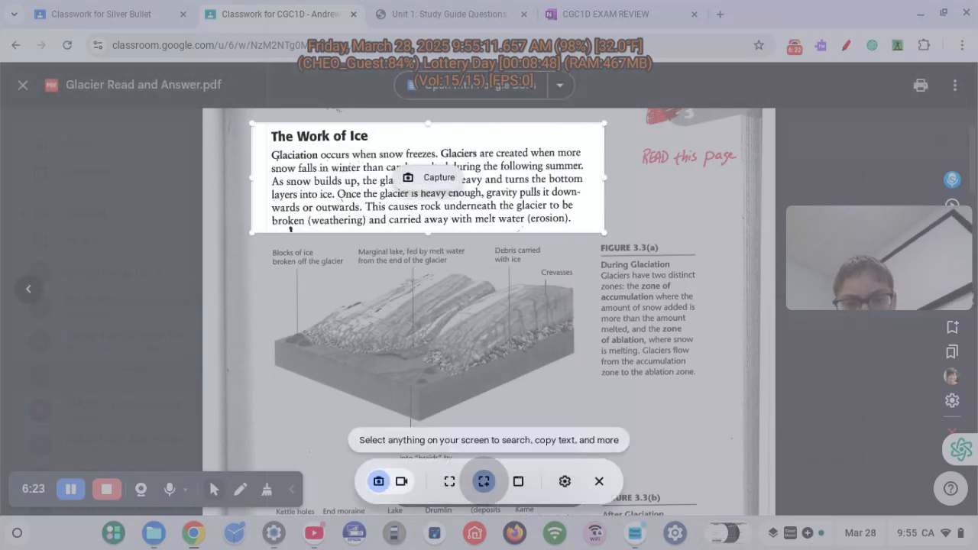
pyautogui.press('Return')
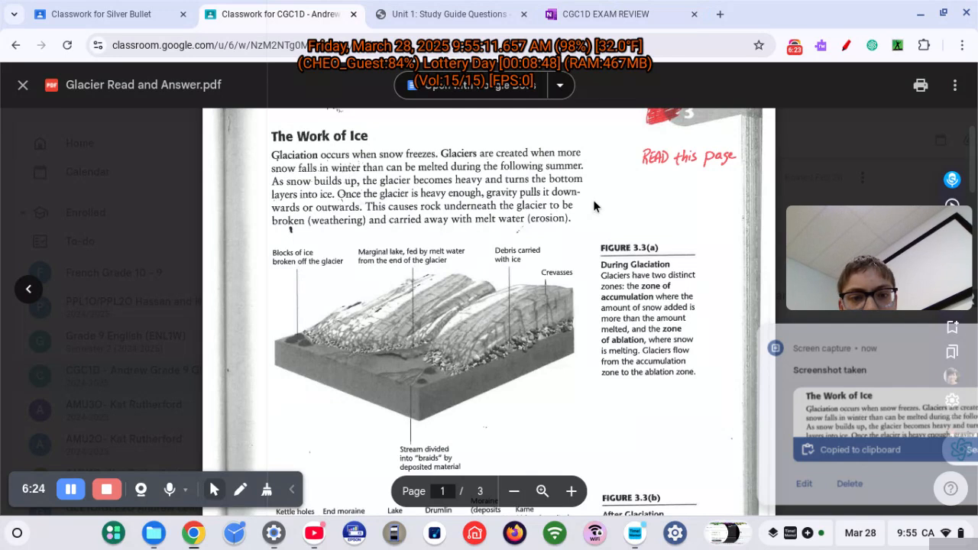
# Step: Switch to the CGC1D EXAM REVIEW notebook and insert the "Screenshot 2025-03-28 9.55.46 AM" image from the Downloads folder below the "Lesson 3: Glaciers" heading
pyautogui.click(605, 14)
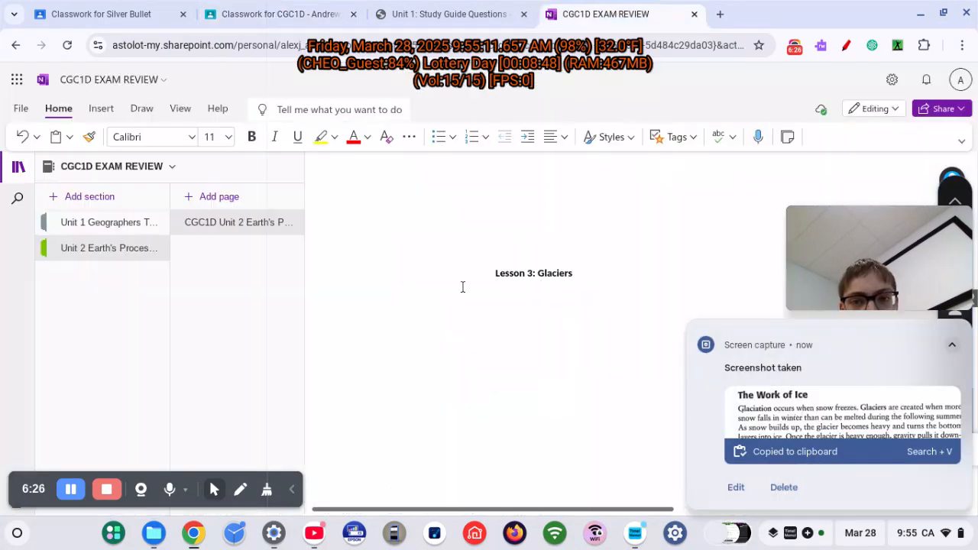
pyautogui.click(426, 321)
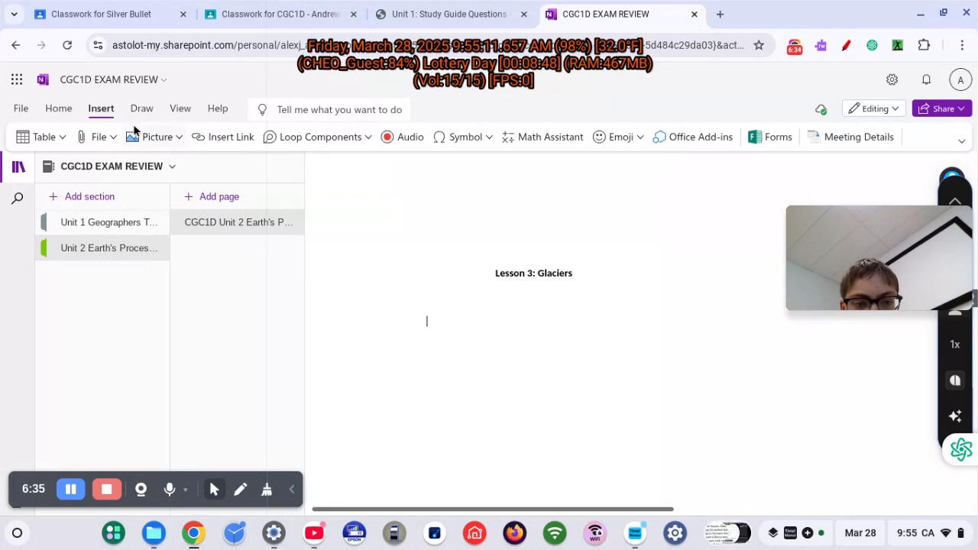
pyautogui.click(151, 137)
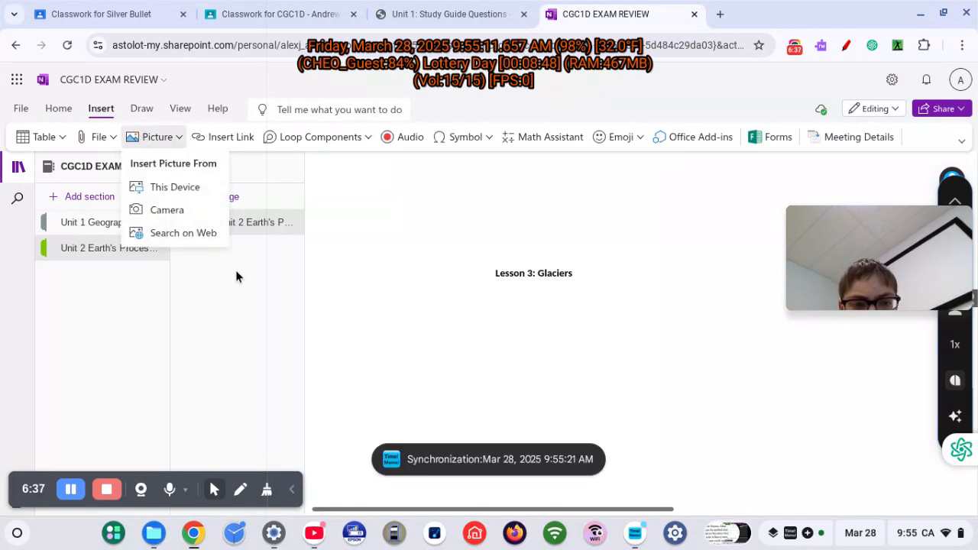
pyautogui.click(171, 186)
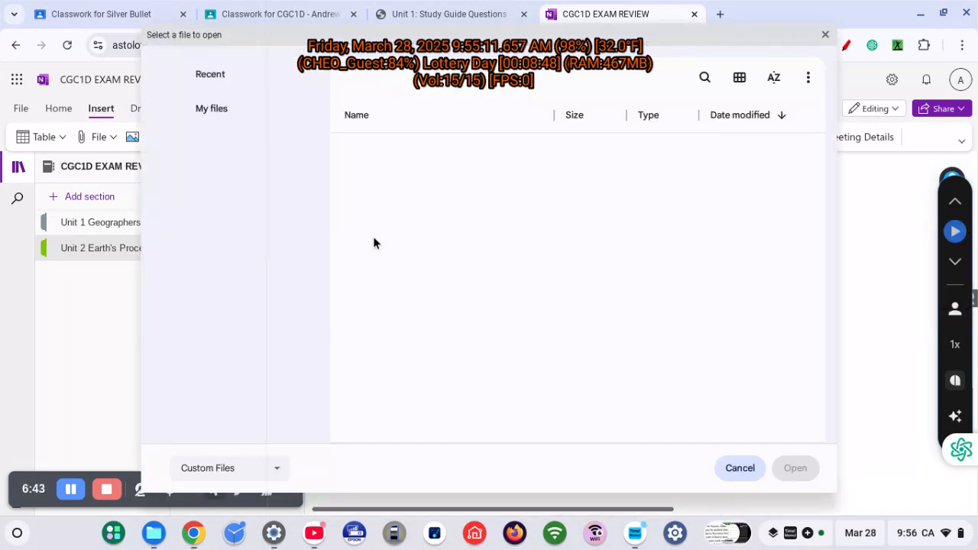
pyautogui.click(252, 226)
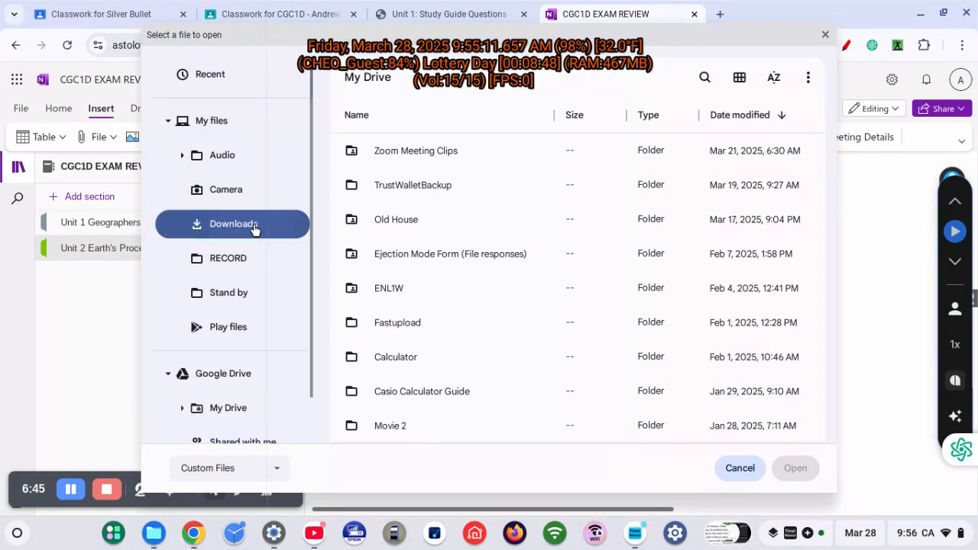
pyautogui.click(538, 162)
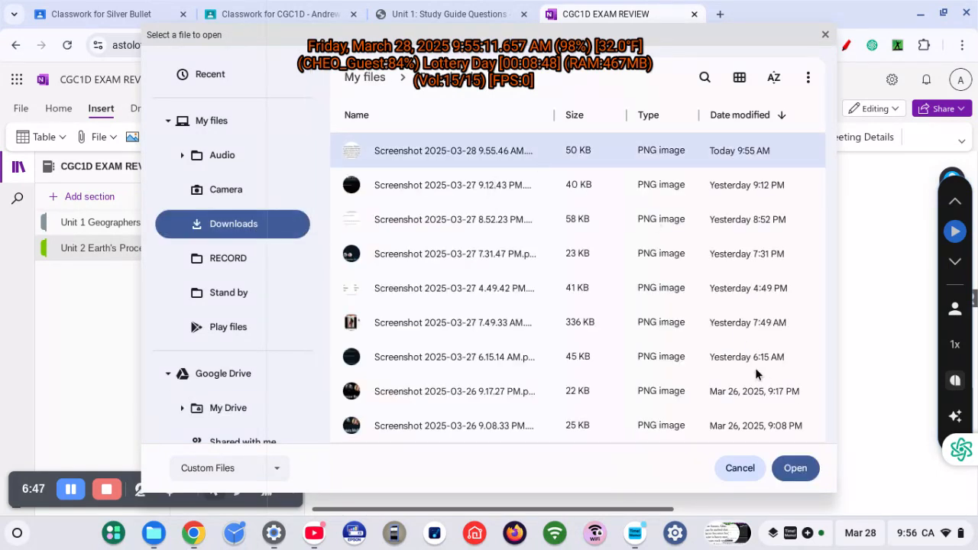
pyautogui.click(793, 468)
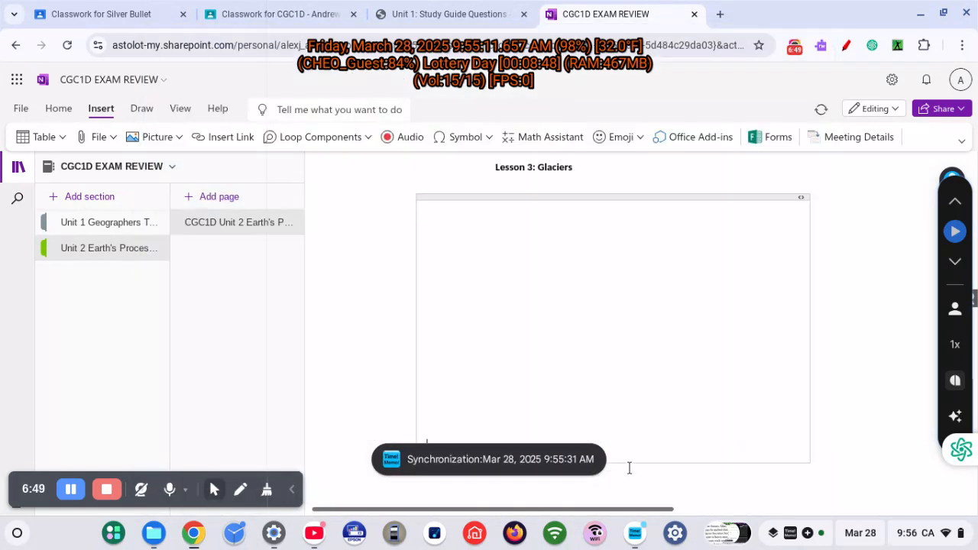
pyautogui.click(148, 489)
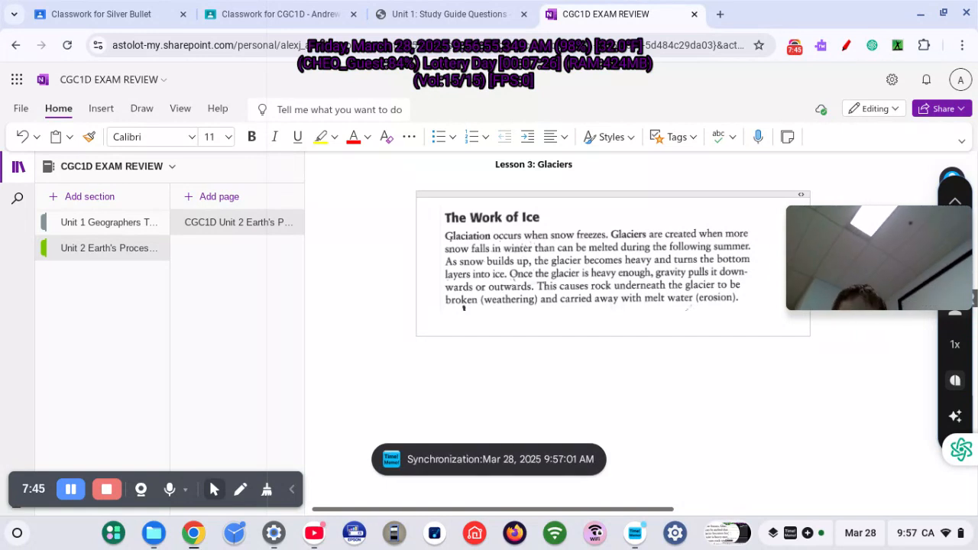
# Step: Start a numbered list in the empty space beside "The Work of Ice" image, with "Snow" as its first item
pyautogui.hscroll(5, 709, 316)
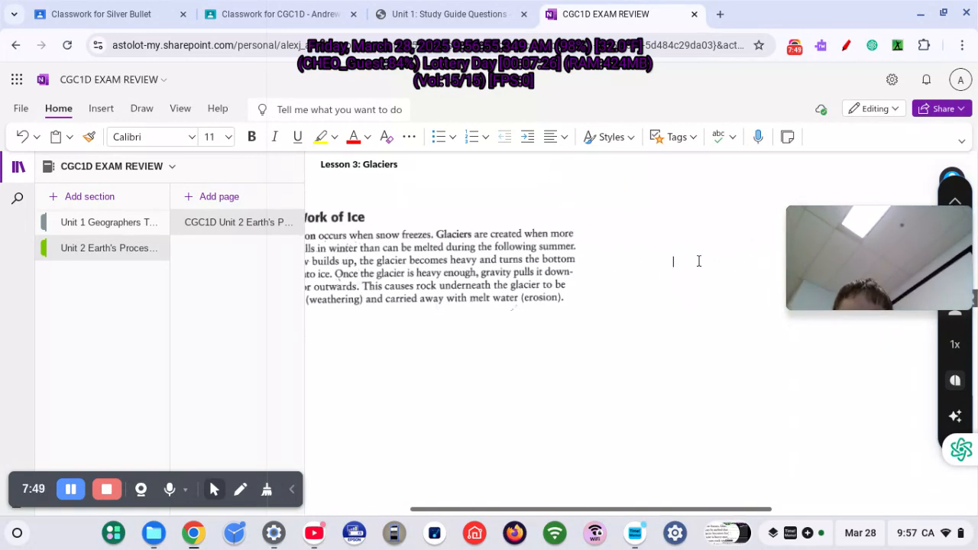
pyautogui.click(680, 260)
pyautogui.write('1. ')
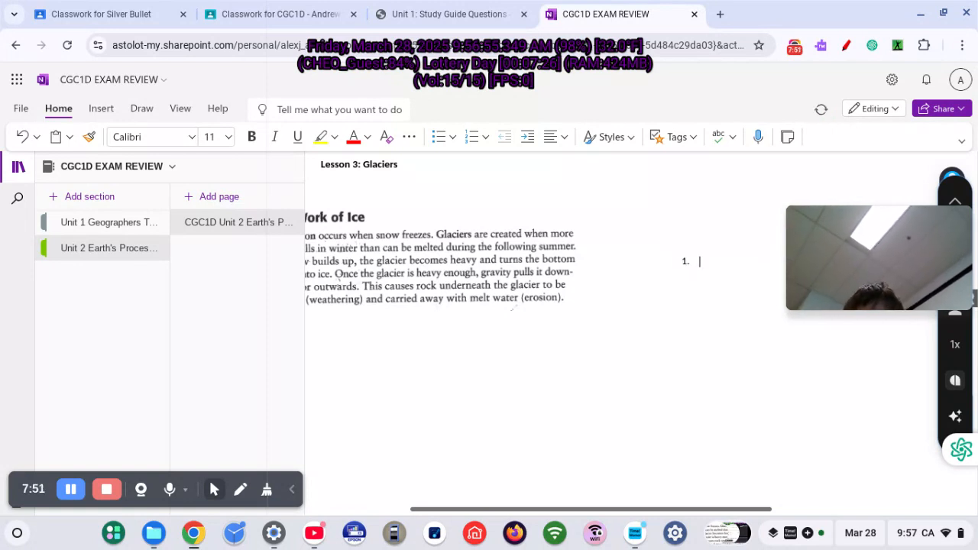
pyautogui.write('Snow')
pyautogui.press('Return')
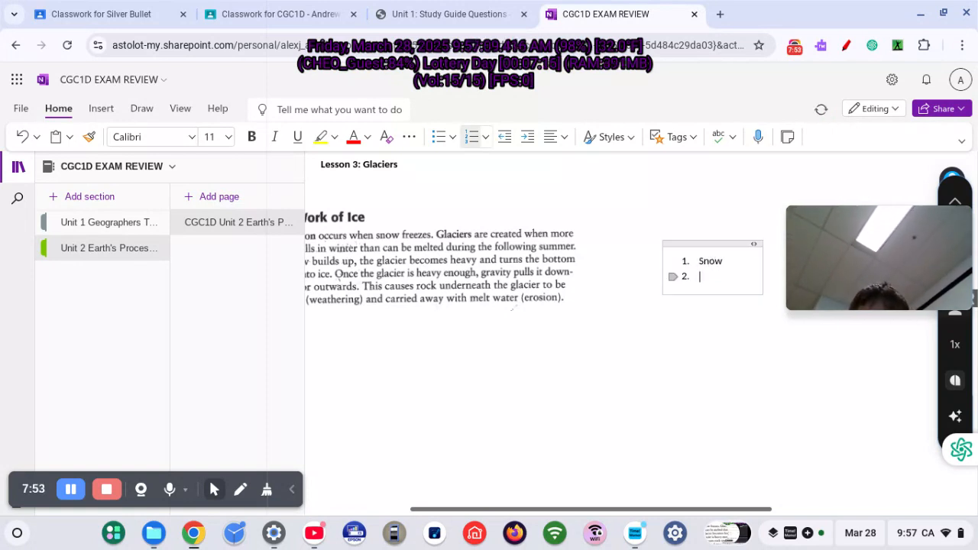
# Step: Add "S now does not melt" and "More Snow" as the second and third items of the glacier list
pyautogui.write('S')
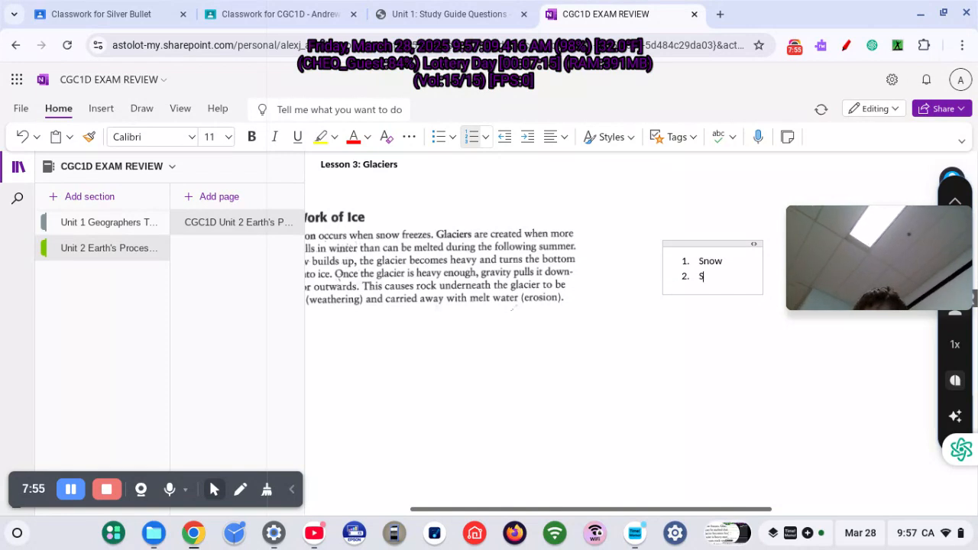
pyautogui.write(' now d')
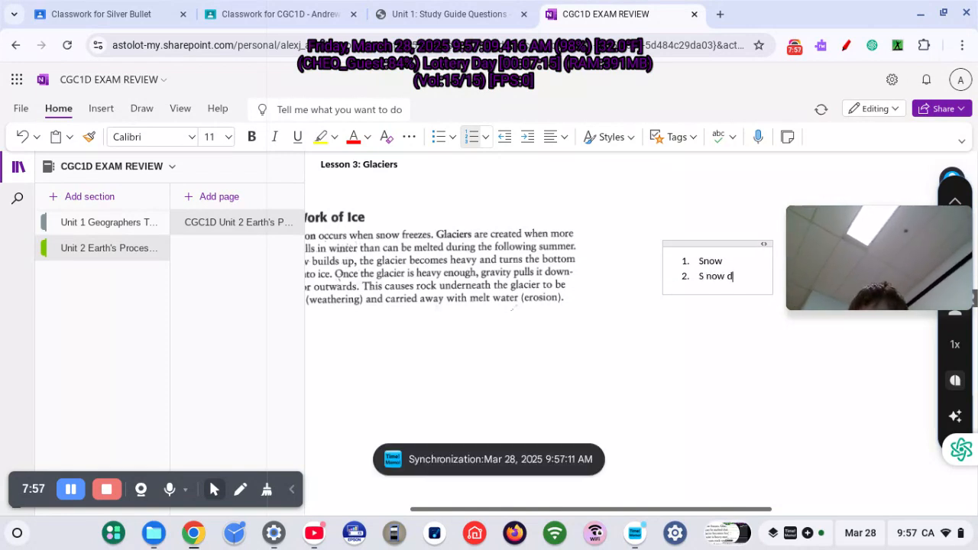
pyautogui.write('oes no')
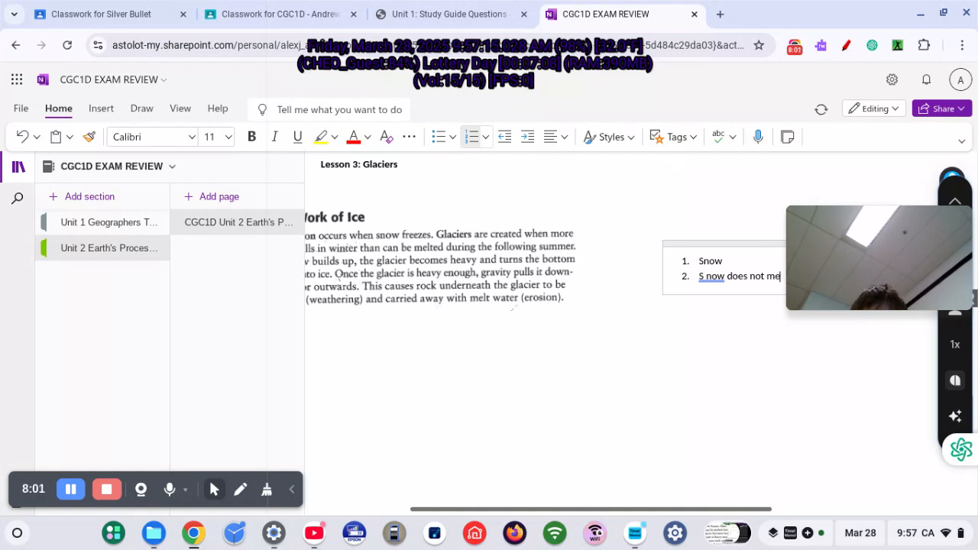
pyautogui.write('t melt')
pyautogui.press('Return')
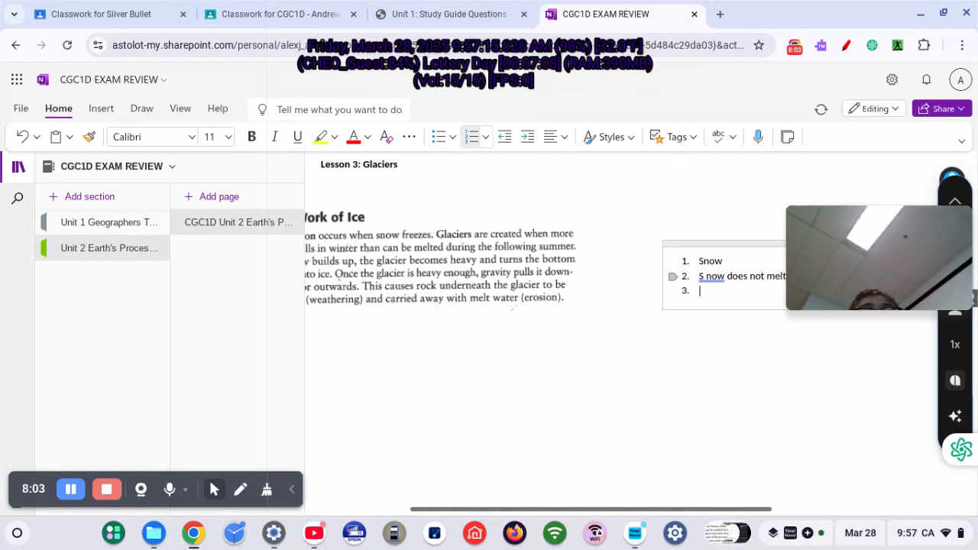
pyautogui.write('More')
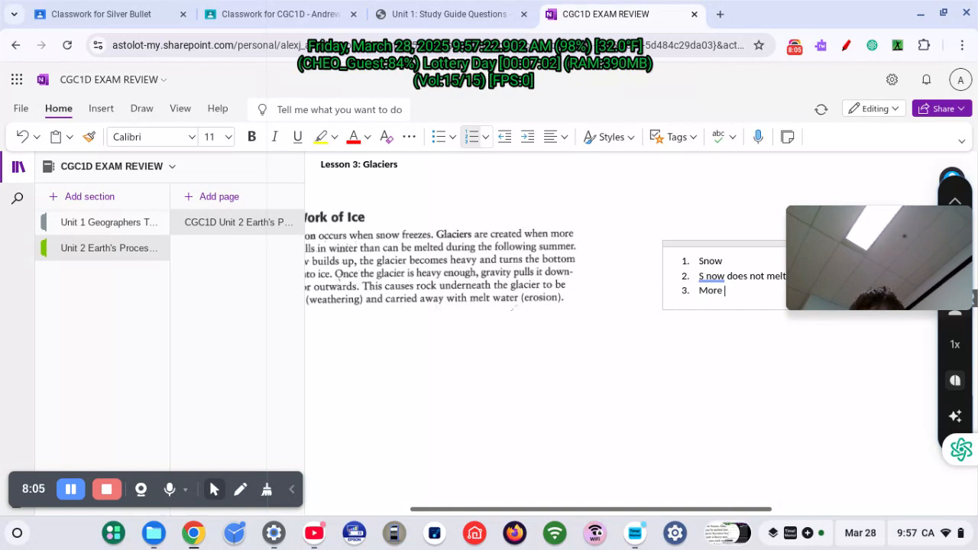
pyautogui.write(' Snow')
pyautogui.press('Return')
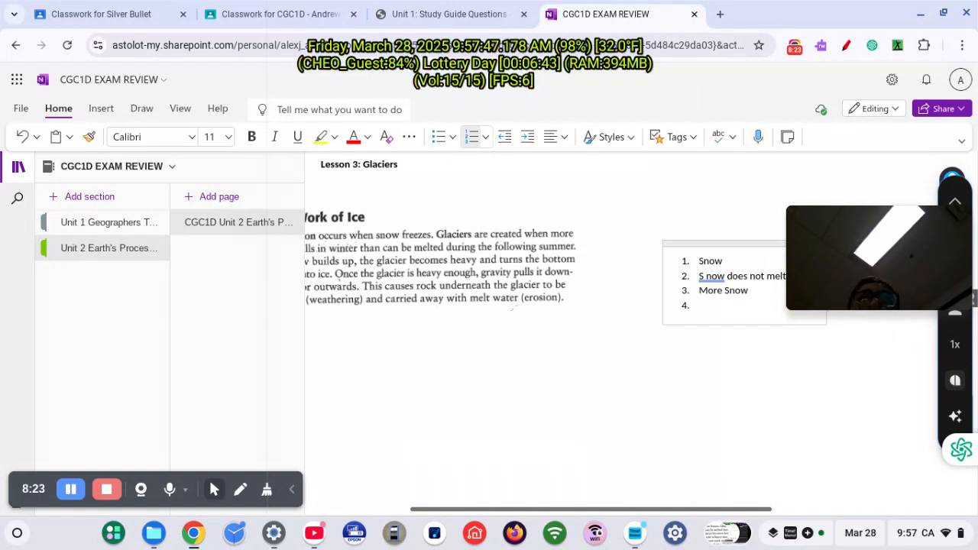
# Step: Write the fourth list item as "Pressure and lack ofmair to bottom layers make ice form at the bottom"
pyautogui.write('Press')
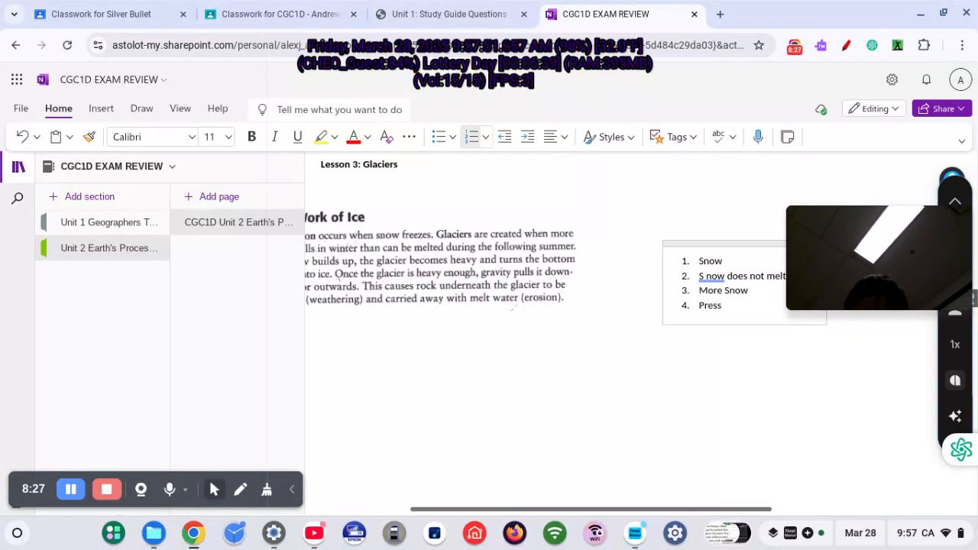
pyautogui.write('ure and')
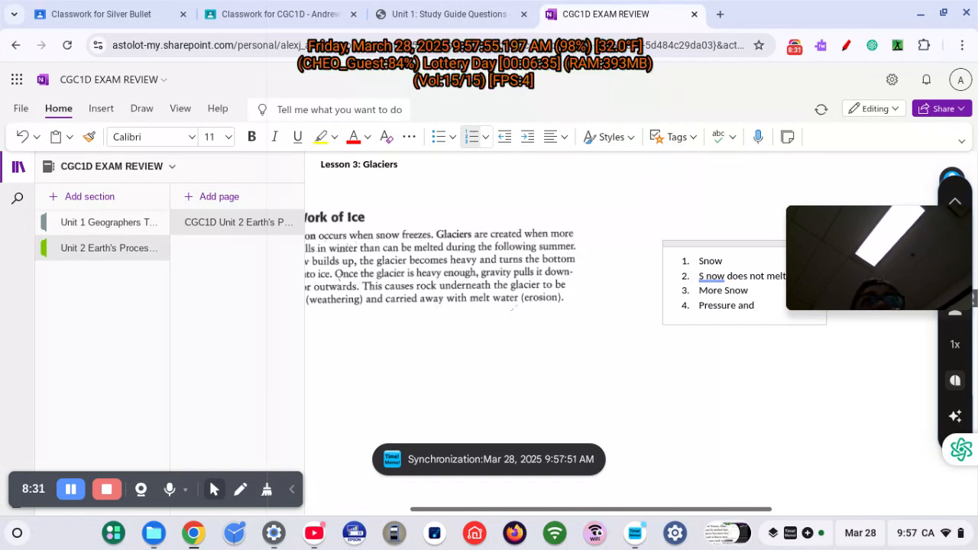
pyautogui.press('BackSpace')
pyautogui.press('BackSpace')
pyautogui.press('BackSpace')
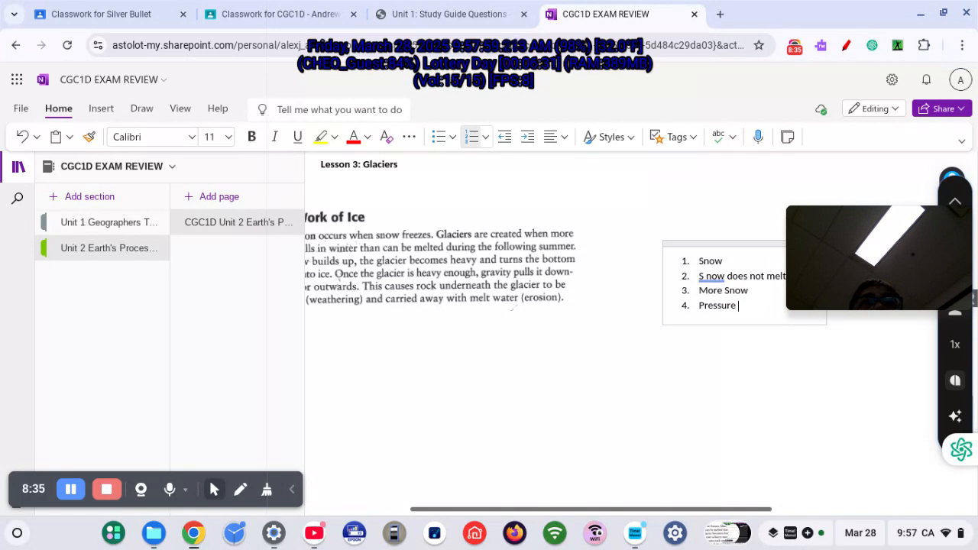
pyautogui.write('and la')
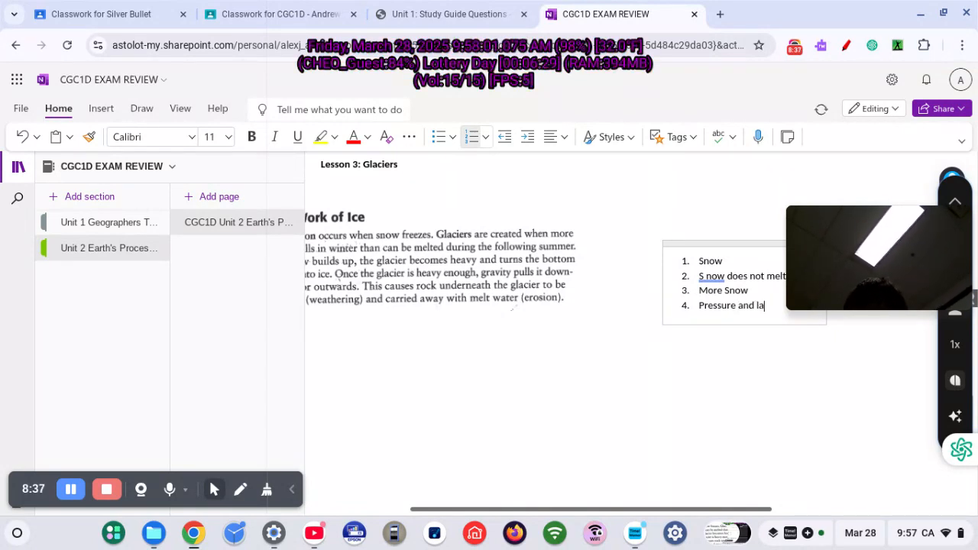
pyautogui.write('ck of')
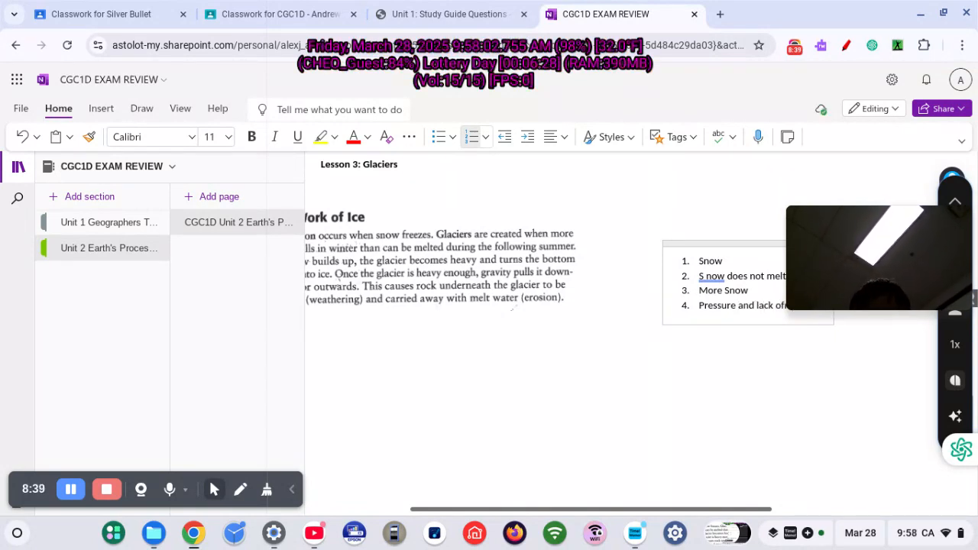
pyautogui.write('air')
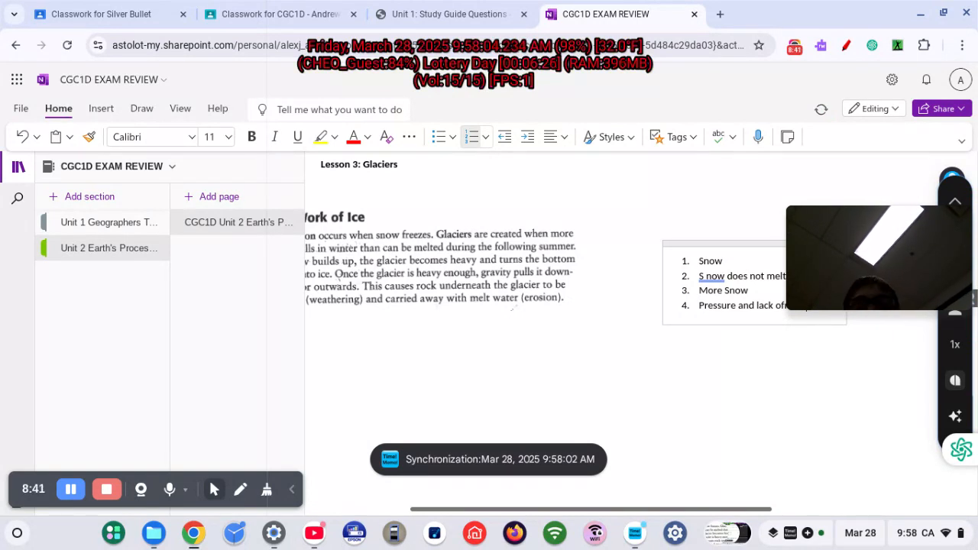
pyautogui.write(' creates i')
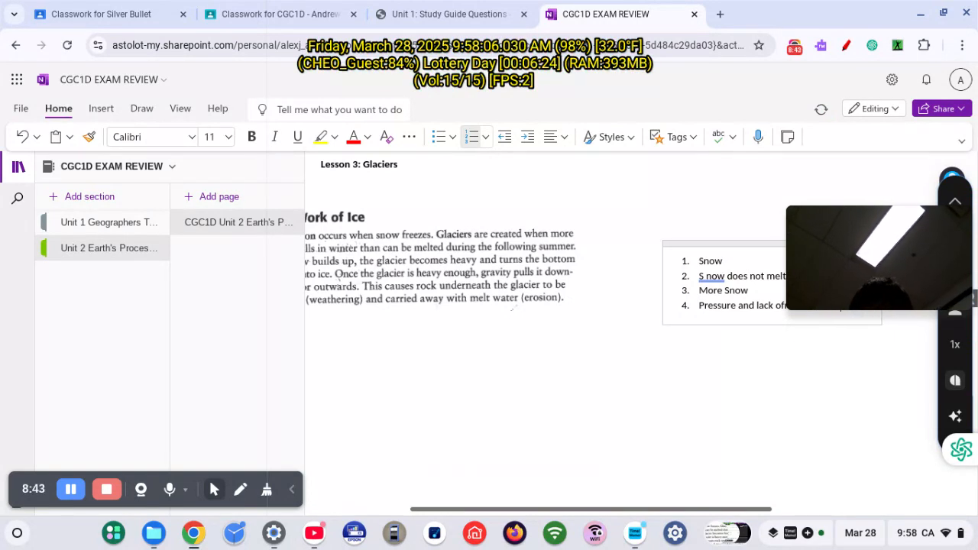
pyautogui.write('ce ')
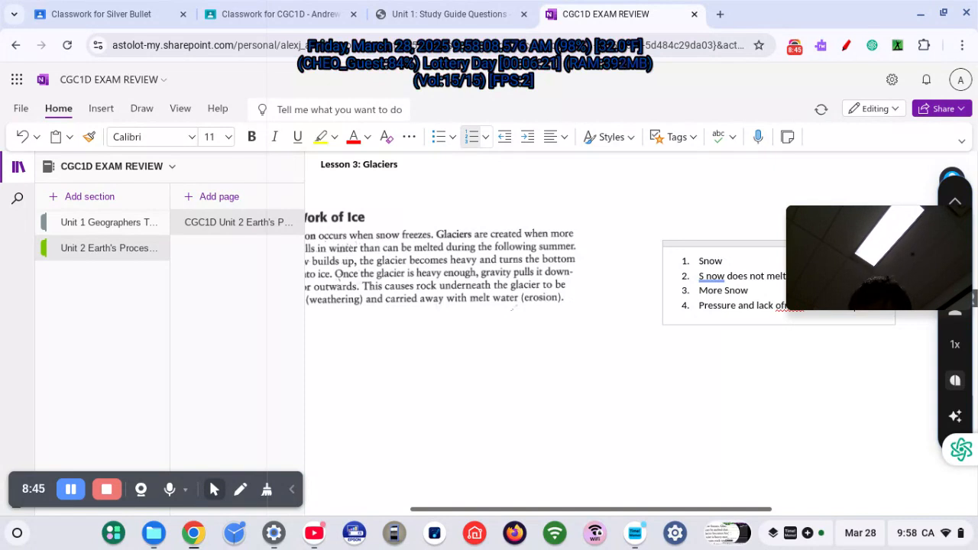
pyautogui.write('o')
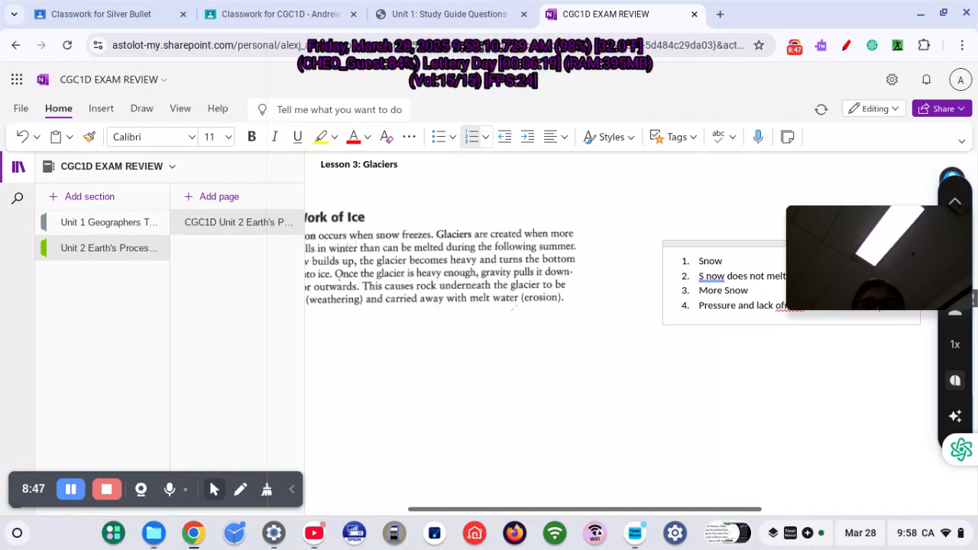
pyautogui.write('ver')
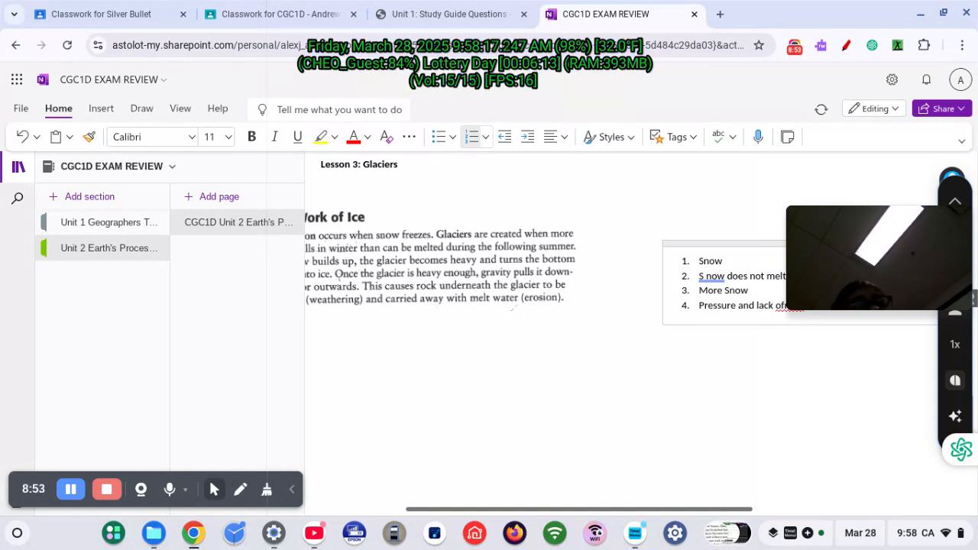
pyautogui.write('up')
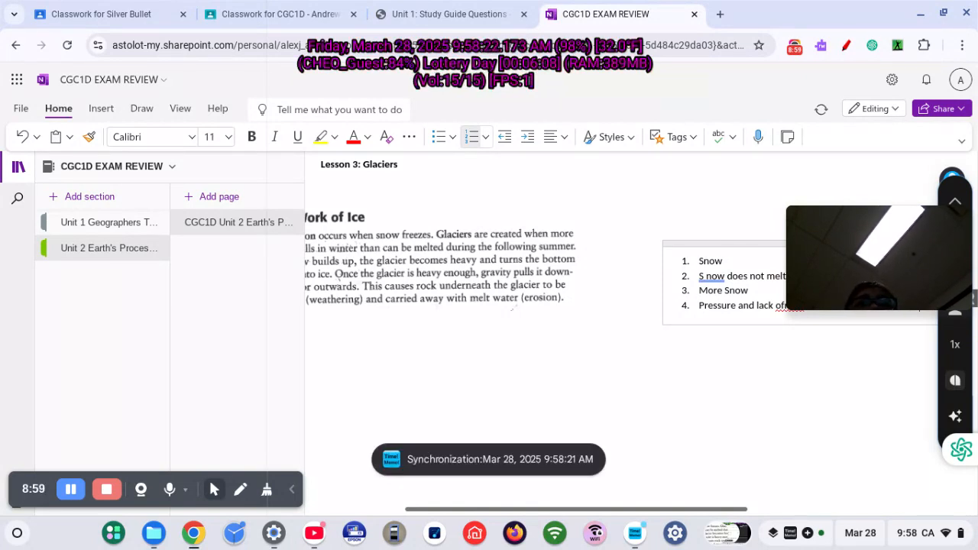
pyautogui.write('ic')
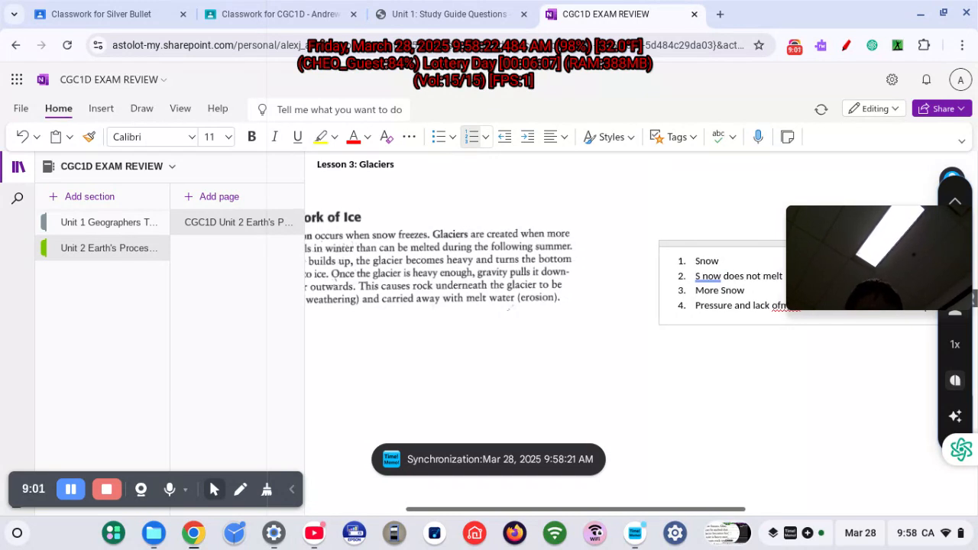
pyautogui.write('al ice')
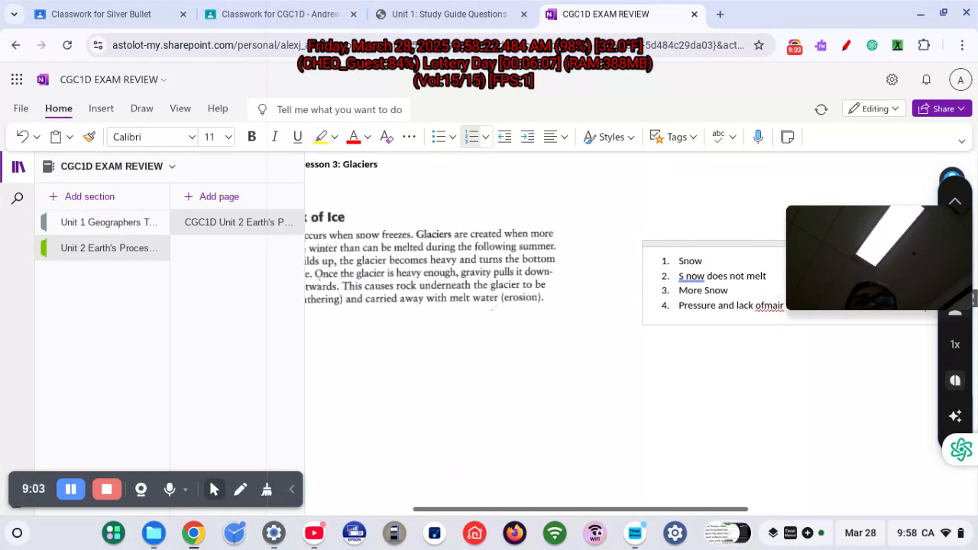
pyautogui.write(' forms')
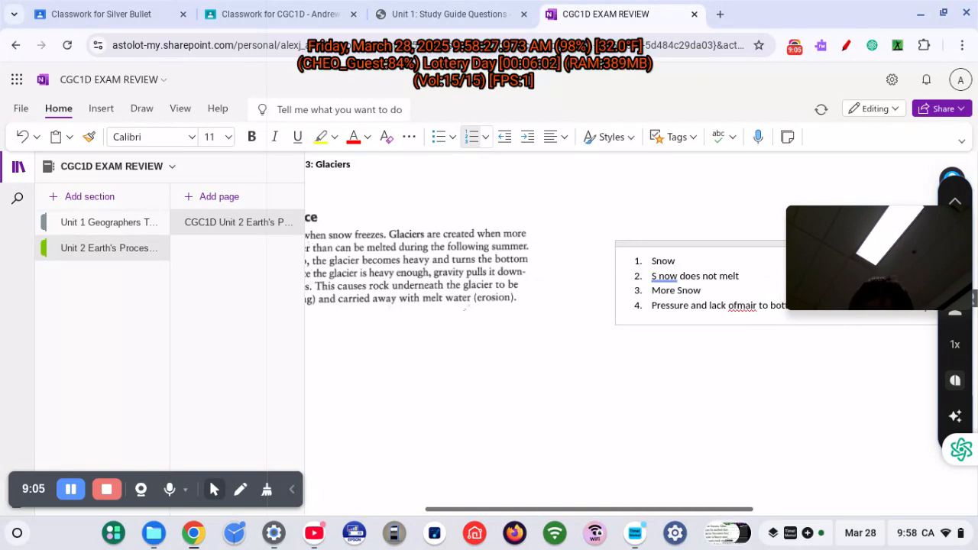
pyautogui.write(' below')
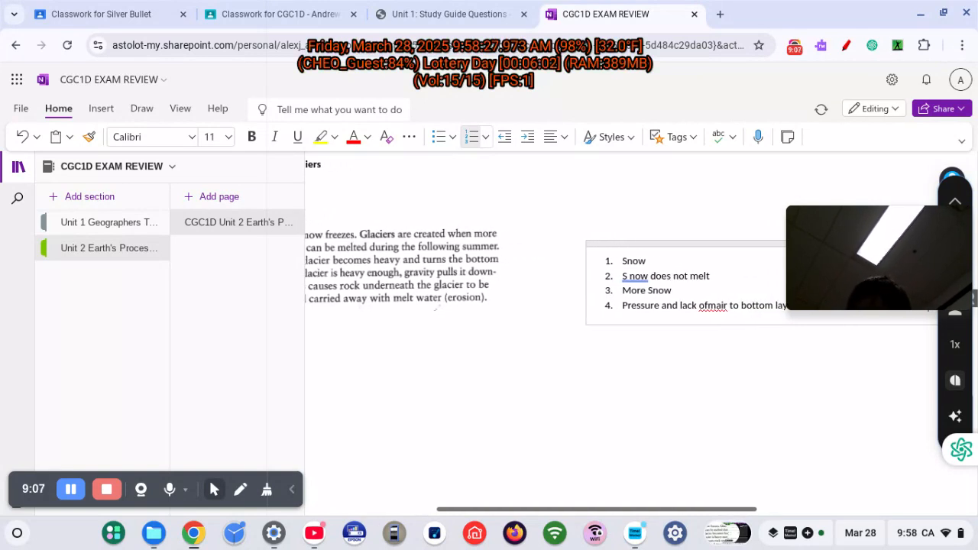
# Step: Delete the mistyped "ofm" in front of "air" in the fourth item of the glacier list
pyautogui.hscroll(3, 723, 386)
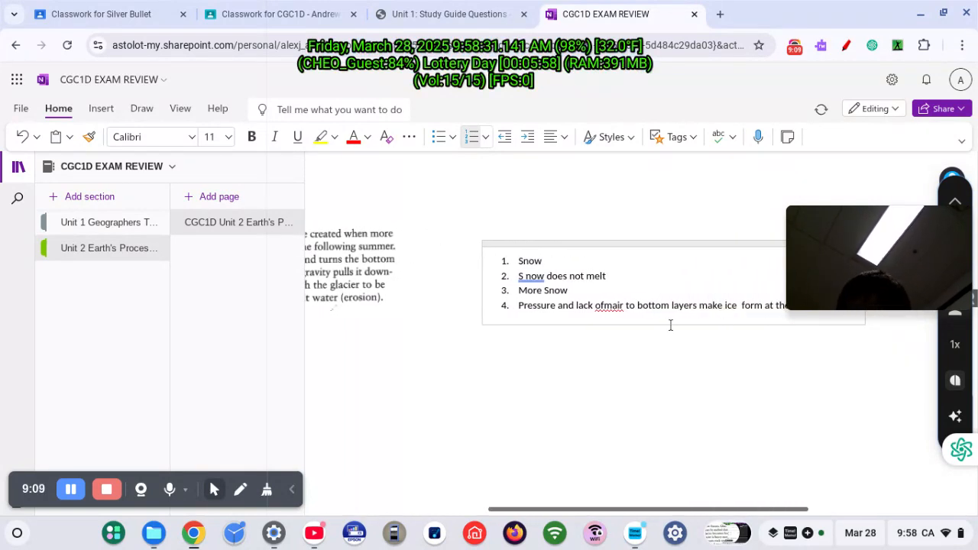
pyautogui.click(611, 306)
pyautogui.press('BackSpace')
pyautogui.press('BackSpace')
pyautogui.press('BackSpace')
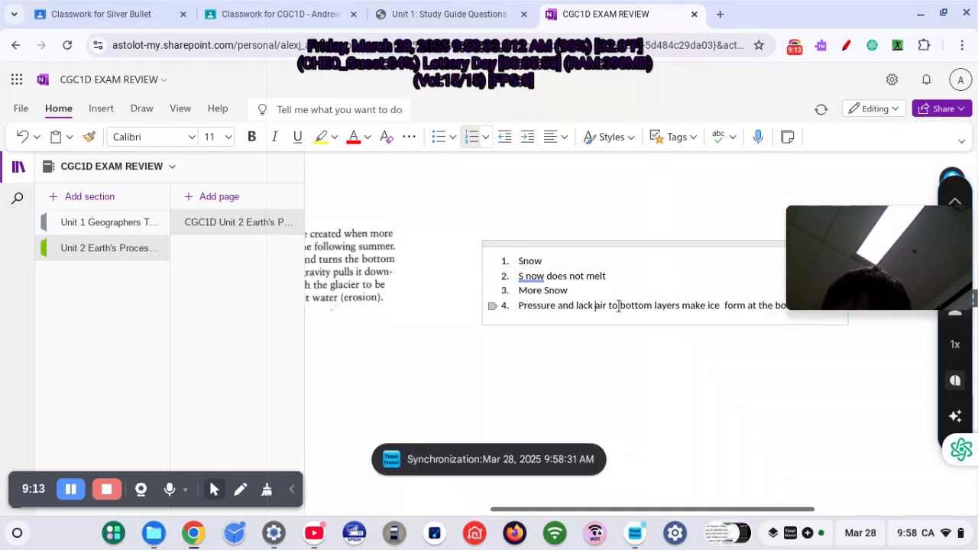
pyautogui.hscroll(3, 649, 308)
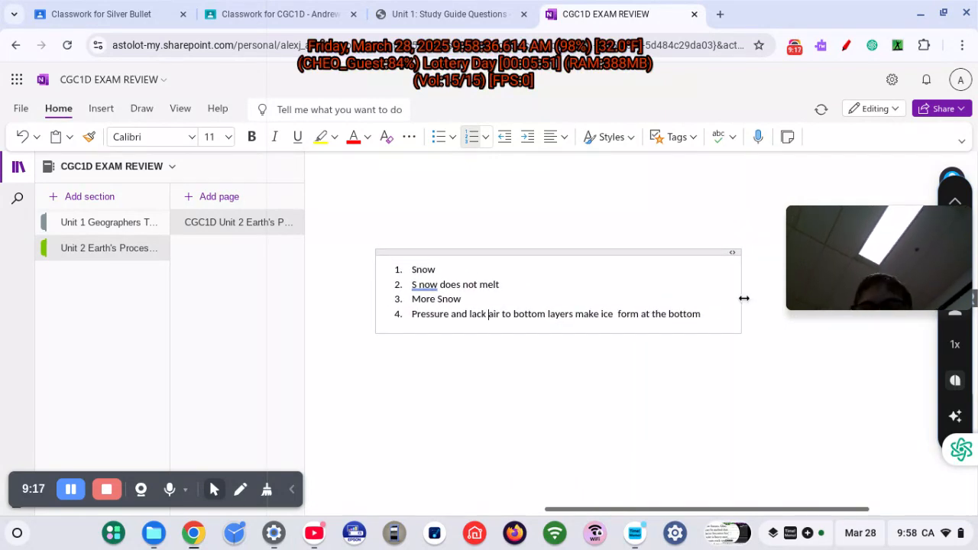
# Step: Add a fifth item to the glacier list reading "After years of this cycle you have the foermation of a glacier"
pyautogui.click(716, 313)
pyautogui.press('Return')
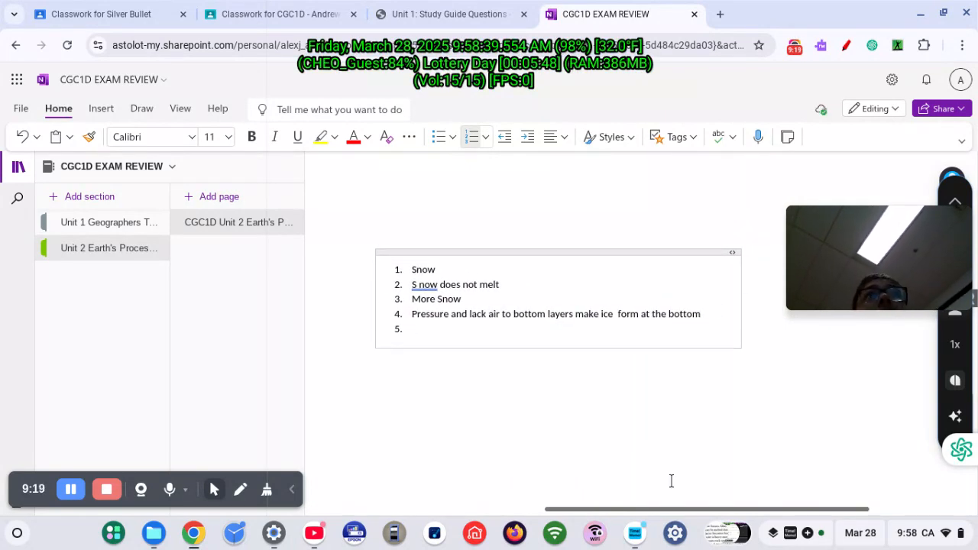
pyautogui.write('Afte')
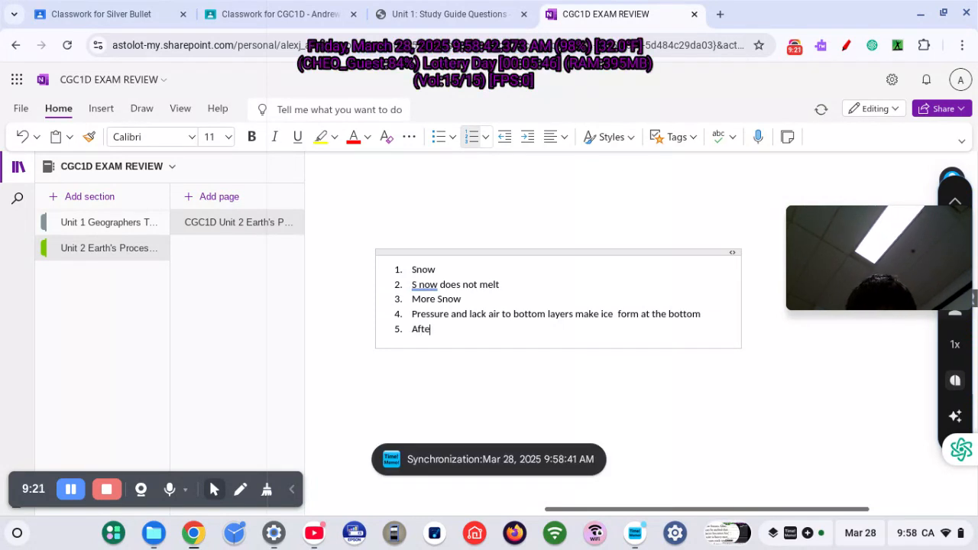
pyautogui.write('r years of ')
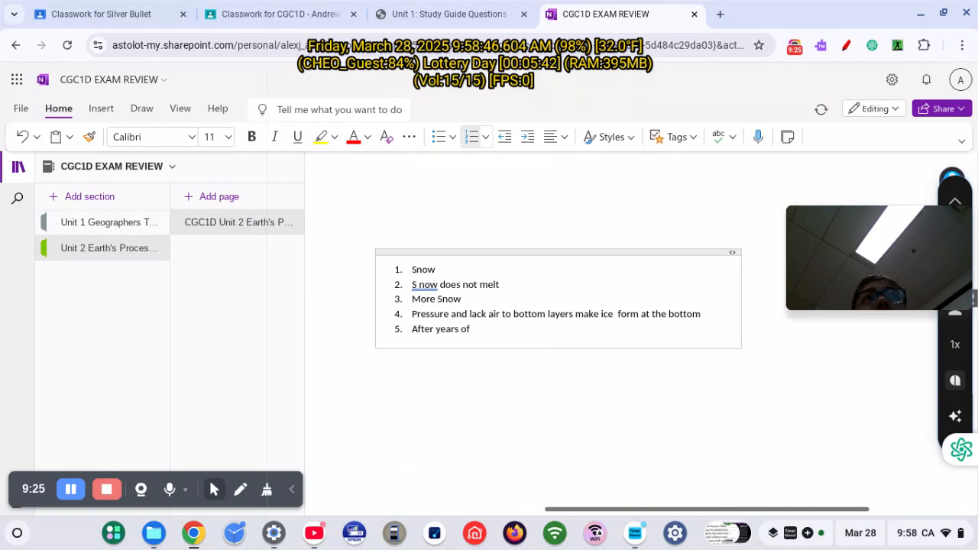
pyautogui.write('this c')
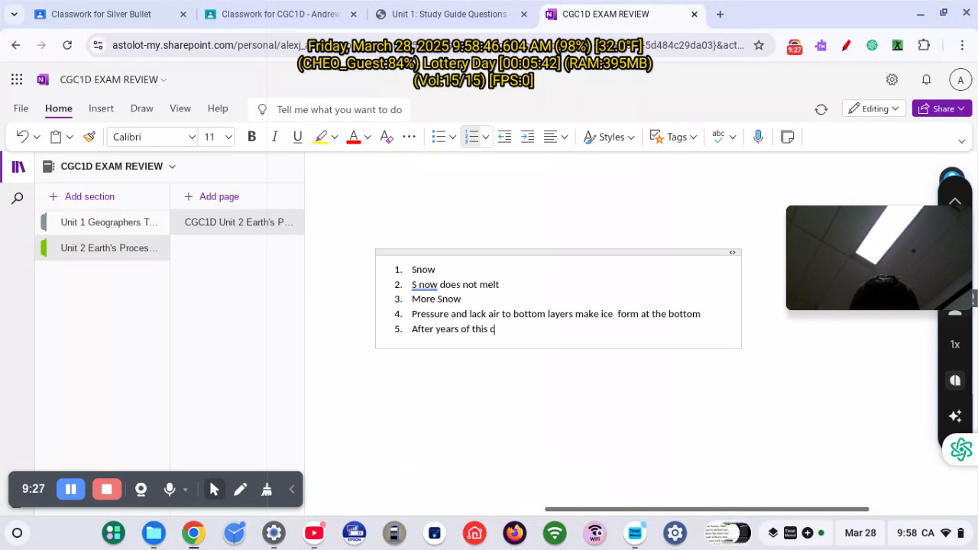
pyautogui.write('ycle')
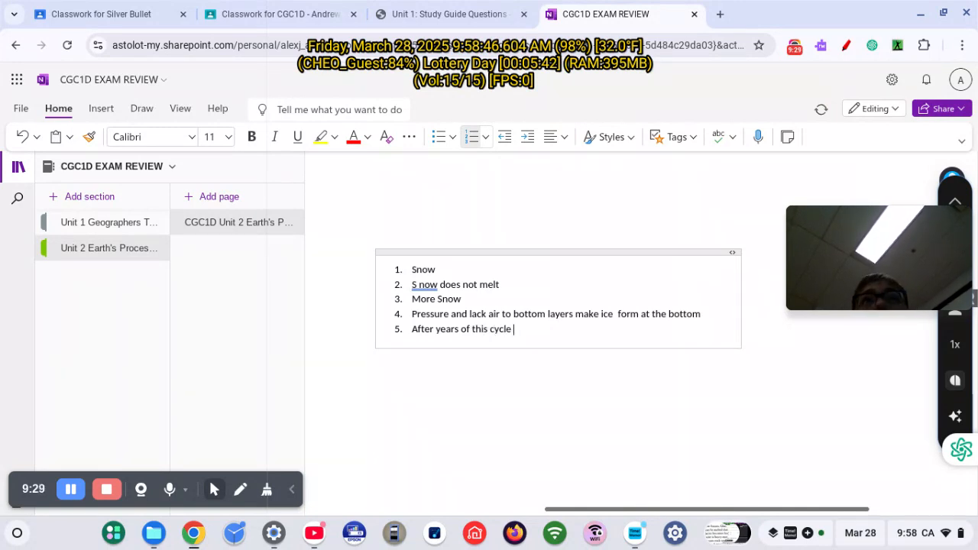
pyautogui.write(' you have the')
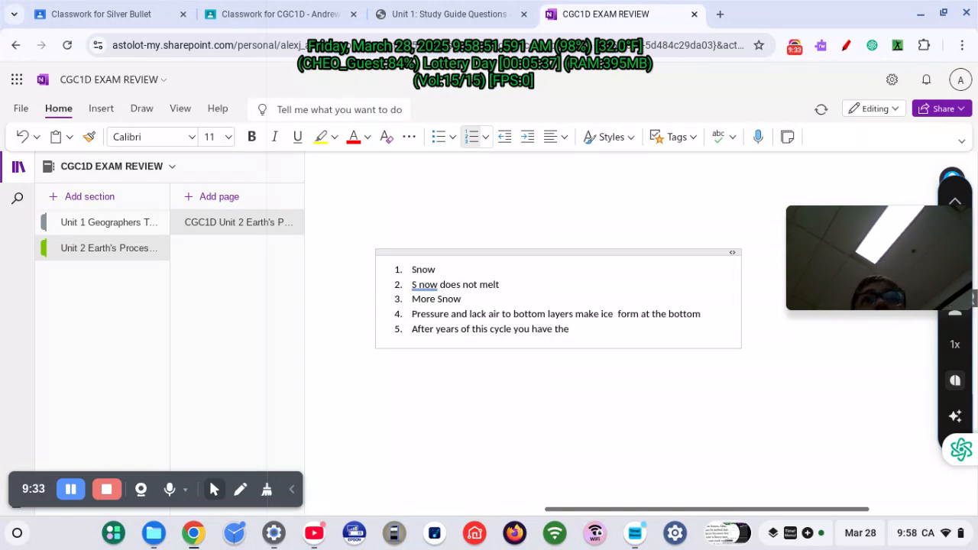
pyautogui.write(' foermation of')
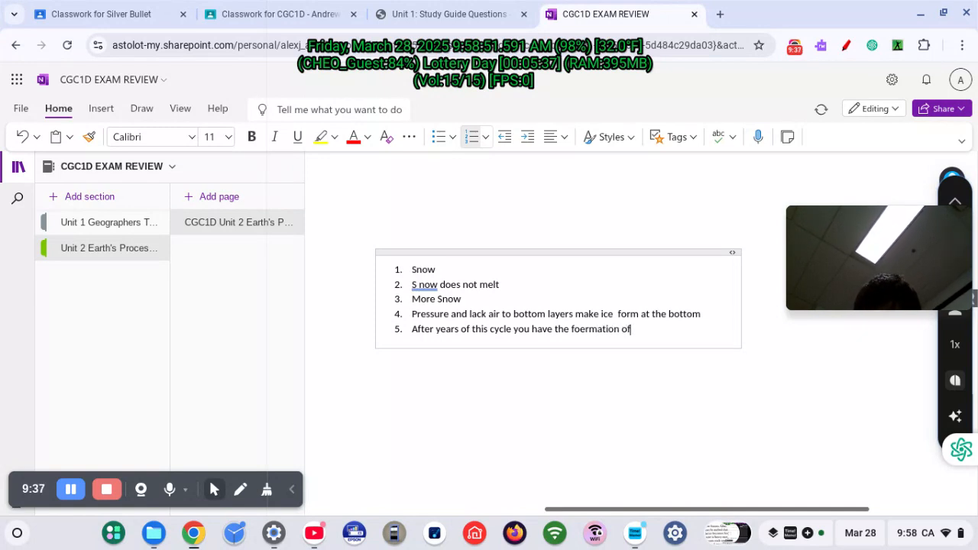
pyautogui.write(' a glacier')
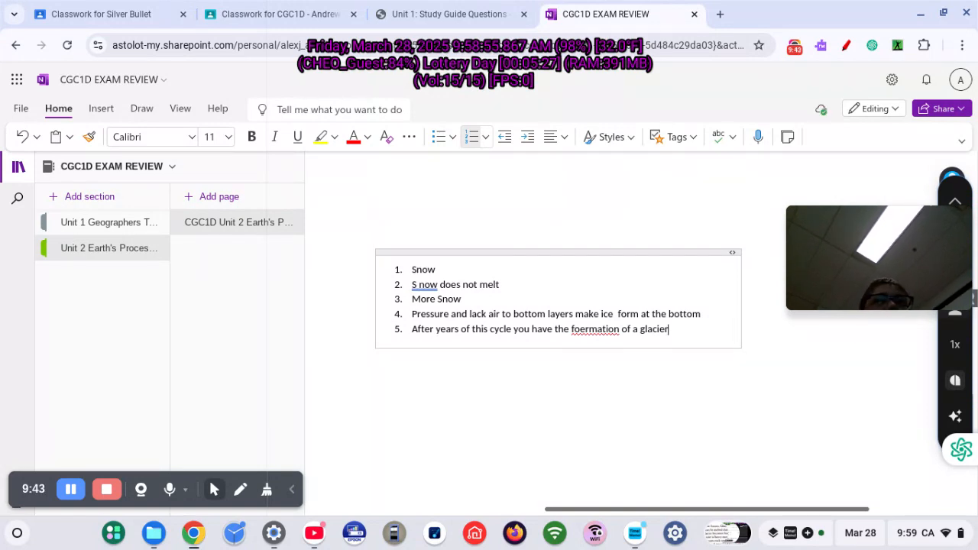
pyautogui.click(170, 491)
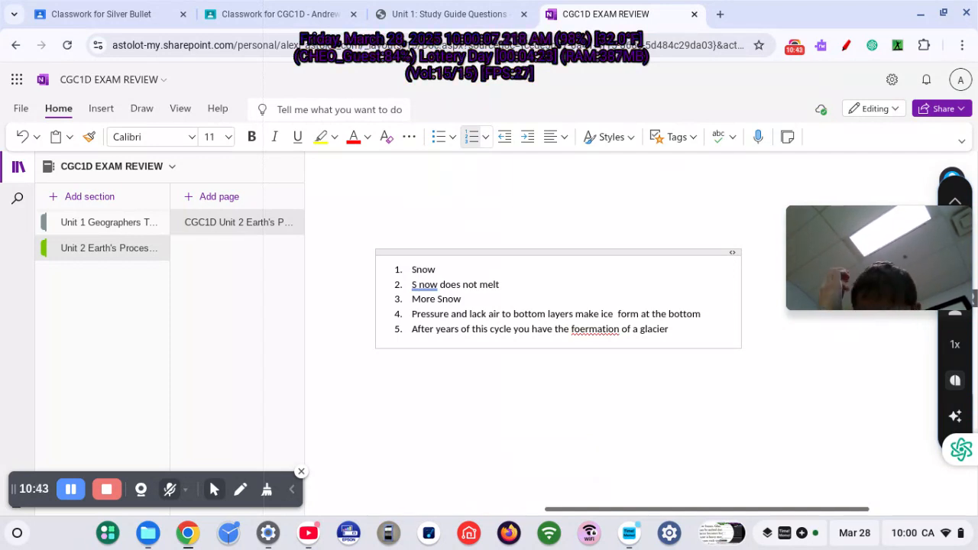
pyautogui.click(169, 489)
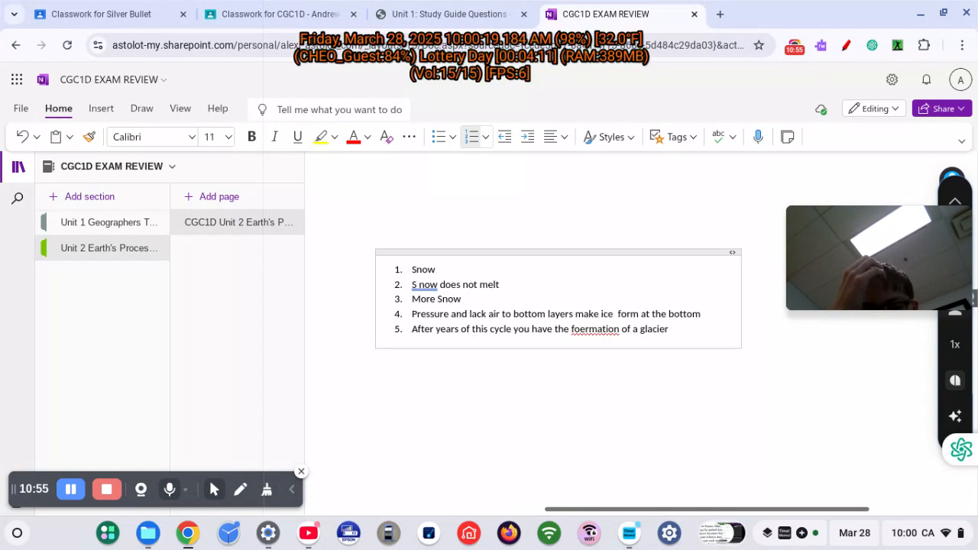
pyautogui.click(170, 489)
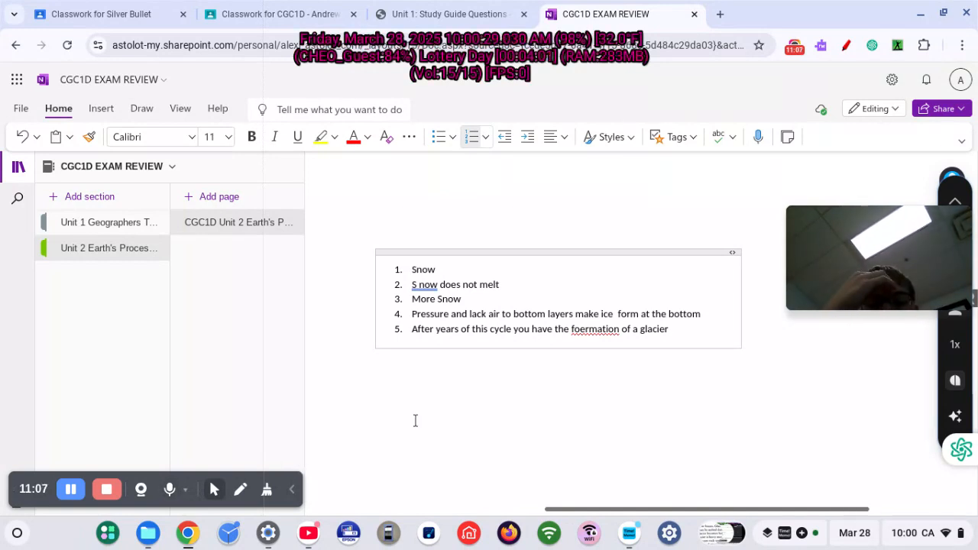
# Step: Extend the first item of the glacier list to read "Snow falls"
pyautogui.hscroll(-2, 382, 412)
pyautogui.hscroll(-2, 382, 412)
pyautogui.scroll(1, 382, 413)
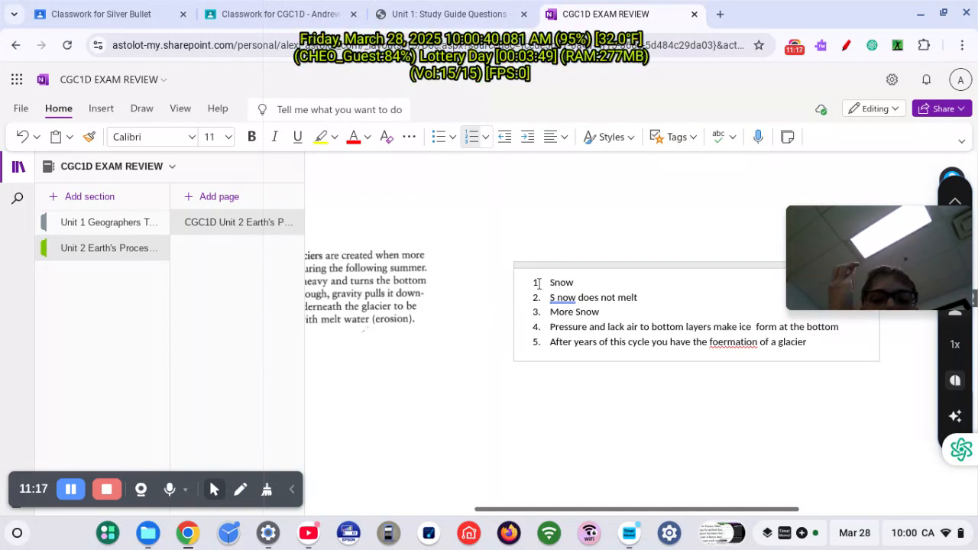
pyautogui.click(578, 282)
pyautogui.write('falls')
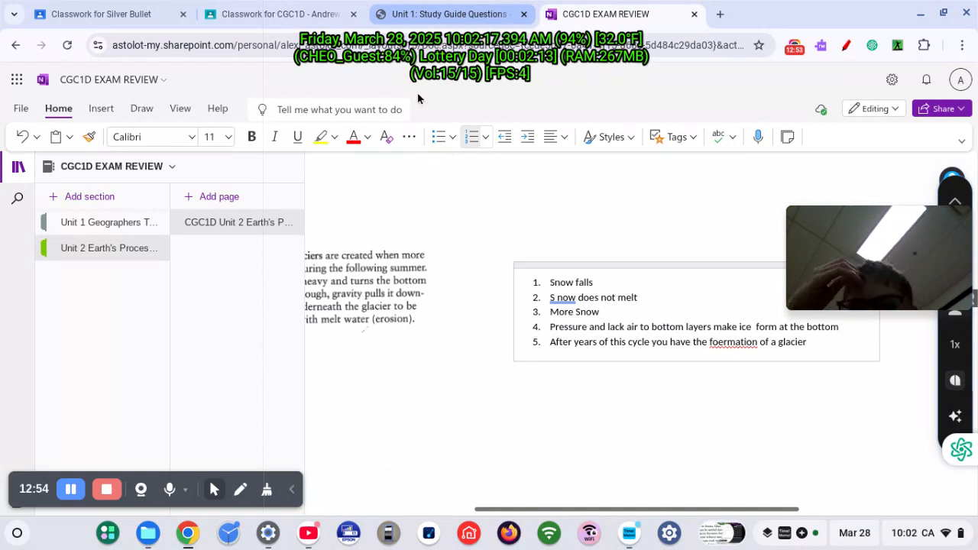
# Step: Switch to Google Classroom and read through Glacier Read and Answer.pdf, from "The Work of Ice" down to the "Check It Over" questions
pyautogui.click(440, 13)
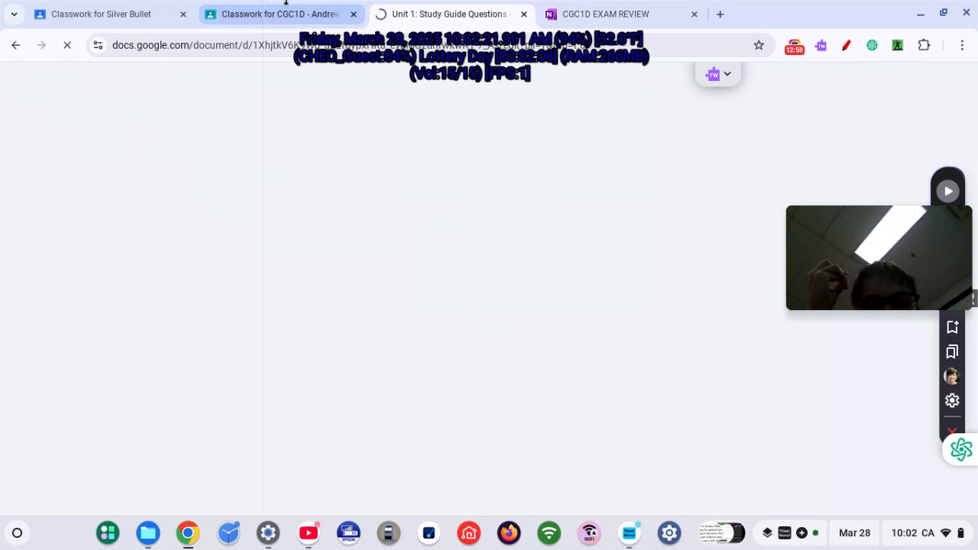
pyautogui.click(310, 15)
pyautogui.scroll(-3, 472, 303)
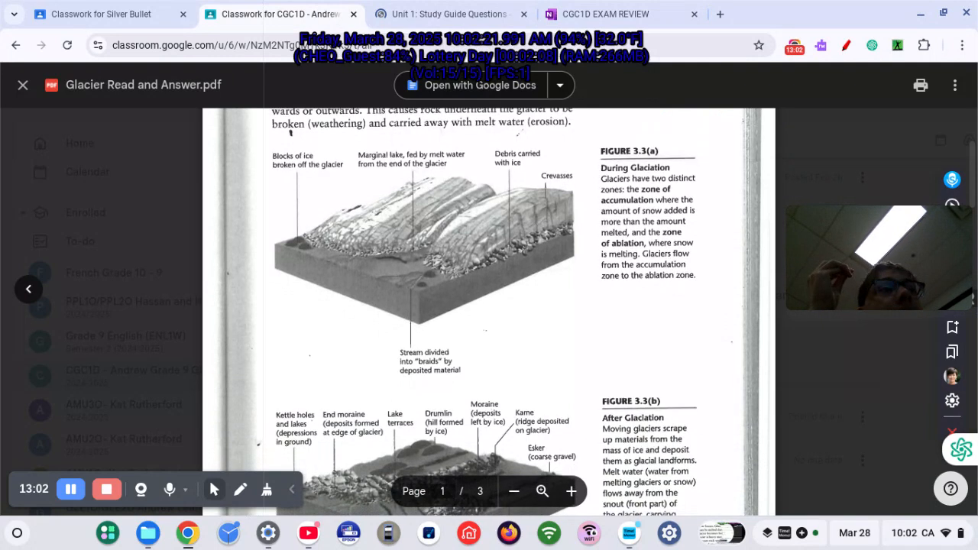
pyautogui.scroll(2, 473, 305)
pyautogui.scroll(1, 473, 305)
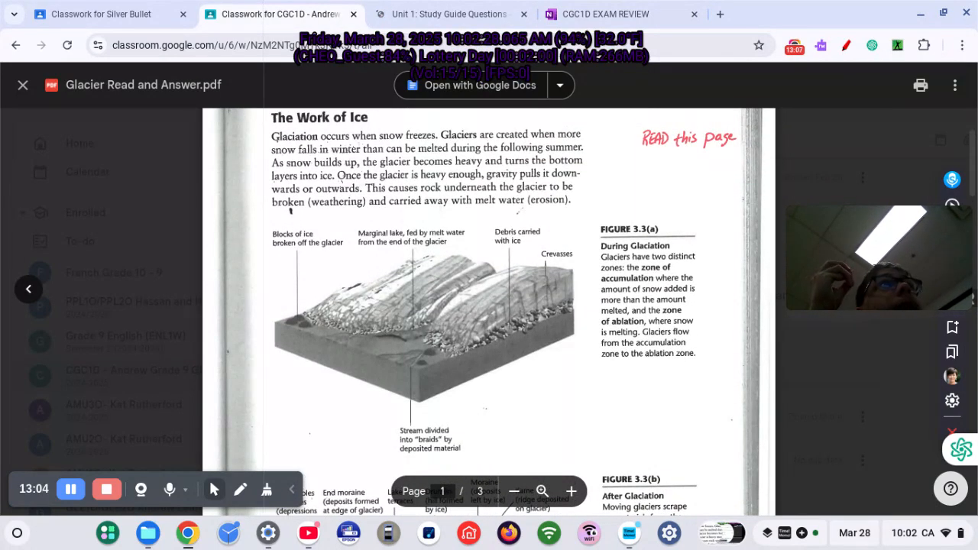
pyautogui.scroll(-6, 473, 305)
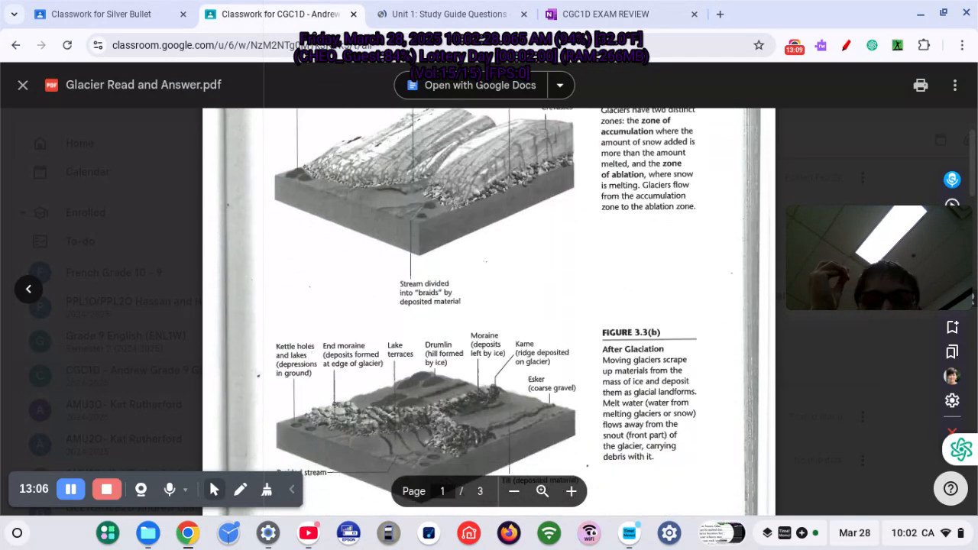
pyautogui.scroll(-8, 489, 305)
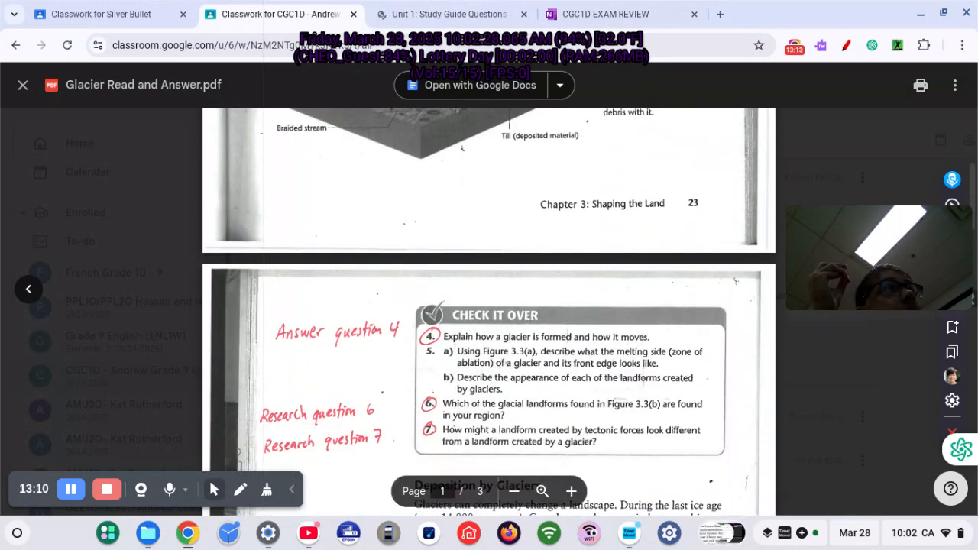
pyautogui.scroll(-2, 489, 305)
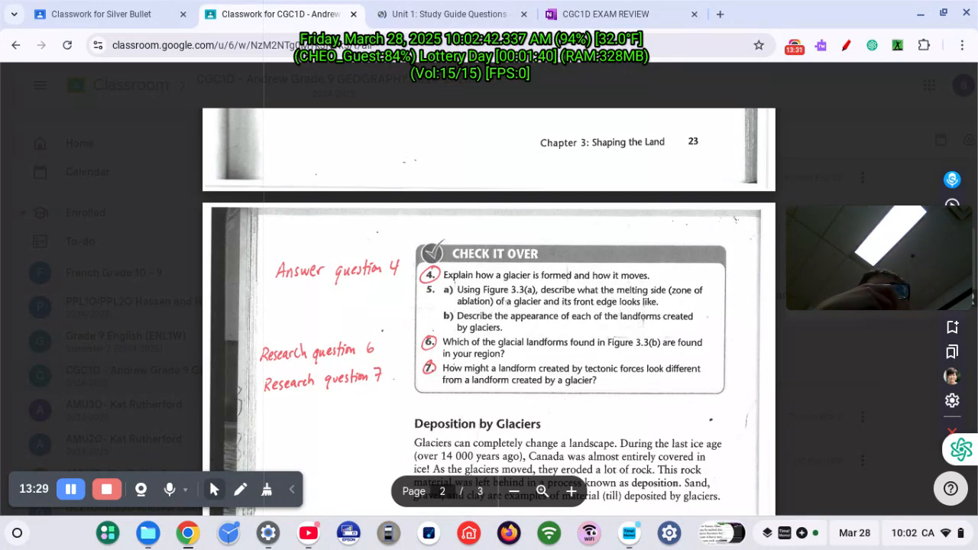
pyautogui.scroll(-1, 489, 306)
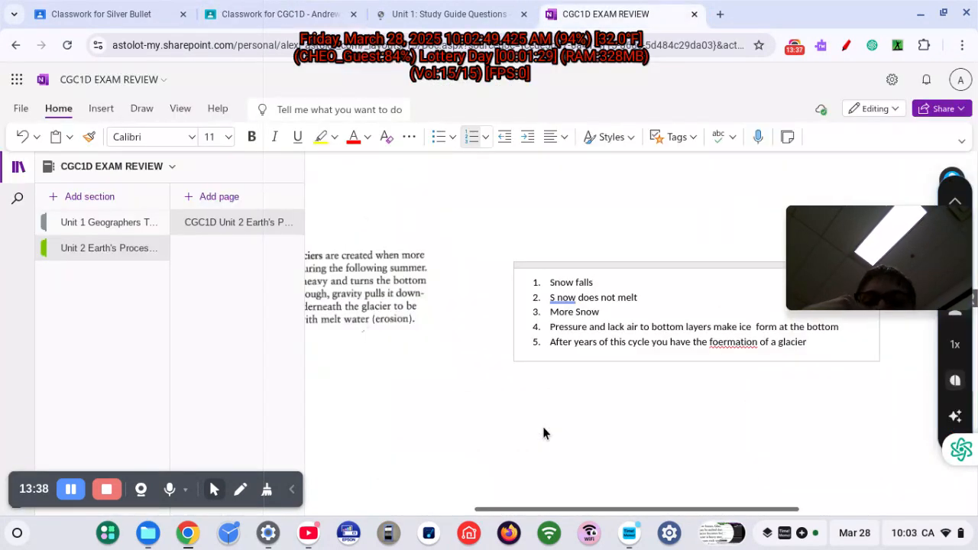
# Step: Highlight "Once the glacier is heavy enough, gravity pulls it downwards or outwards." in yellow on the "The Work of Ice" image in the notebook
pyautogui.hscroll(-2, 542, 434)
pyautogui.hscroll(-1, 543, 426)
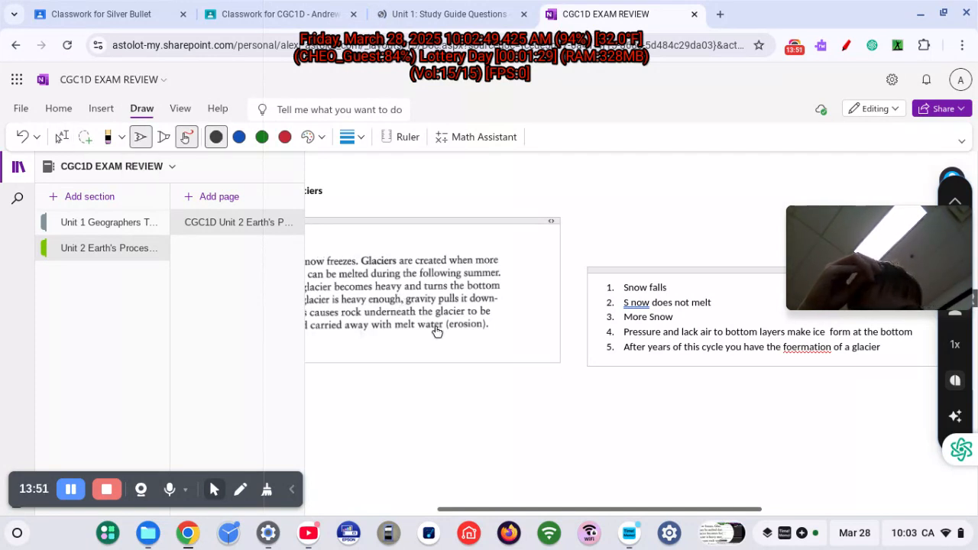
pyautogui.hscroll(2, 436, 332)
pyautogui.hscroll(-6, 436, 332)
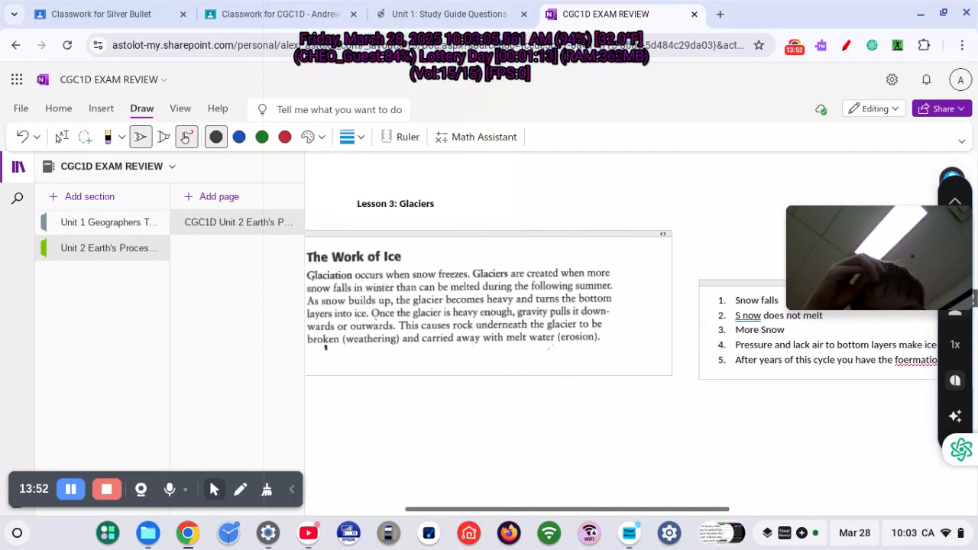
pyautogui.click(162, 139)
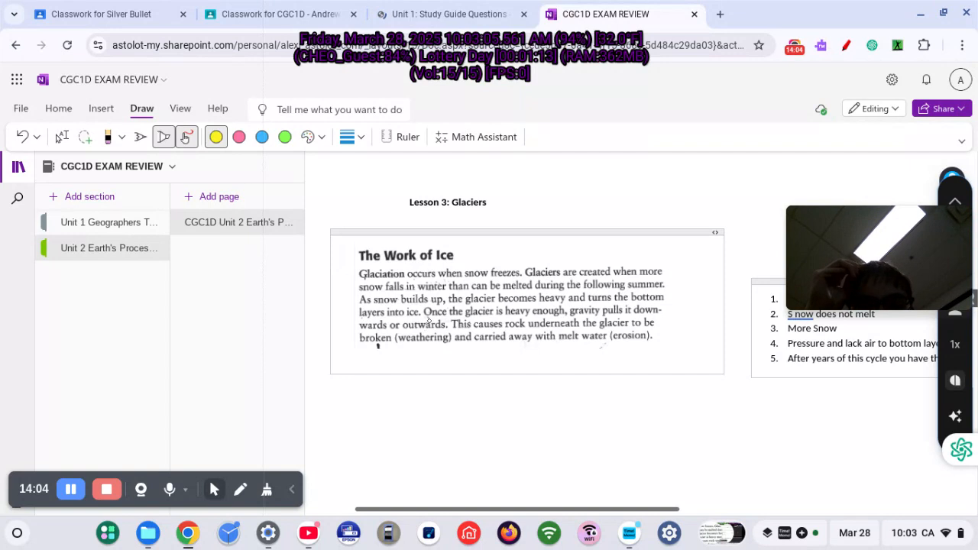
pyautogui.moveTo(424, 311); pyautogui.dragTo(662, 310)
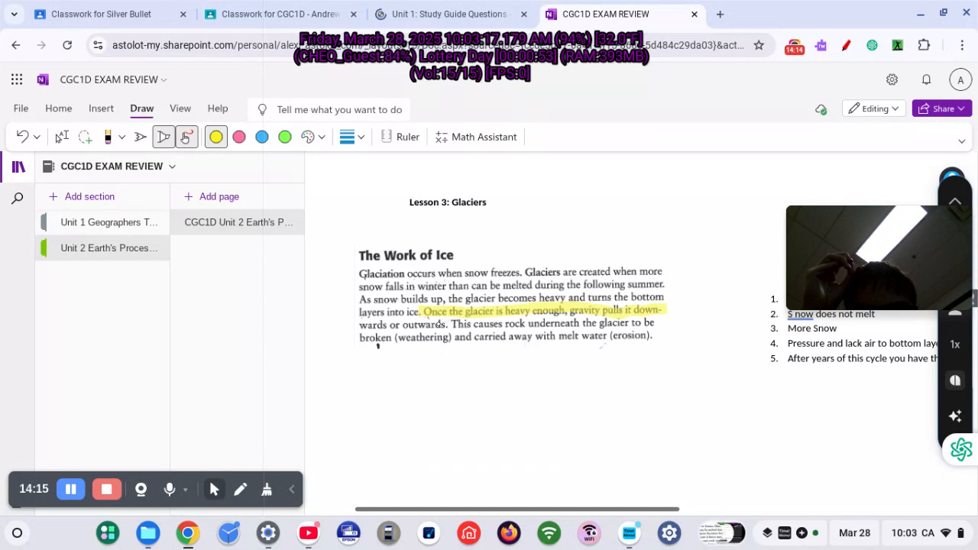
pyautogui.moveTo(447, 326); pyautogui.dragTo(357, 323)
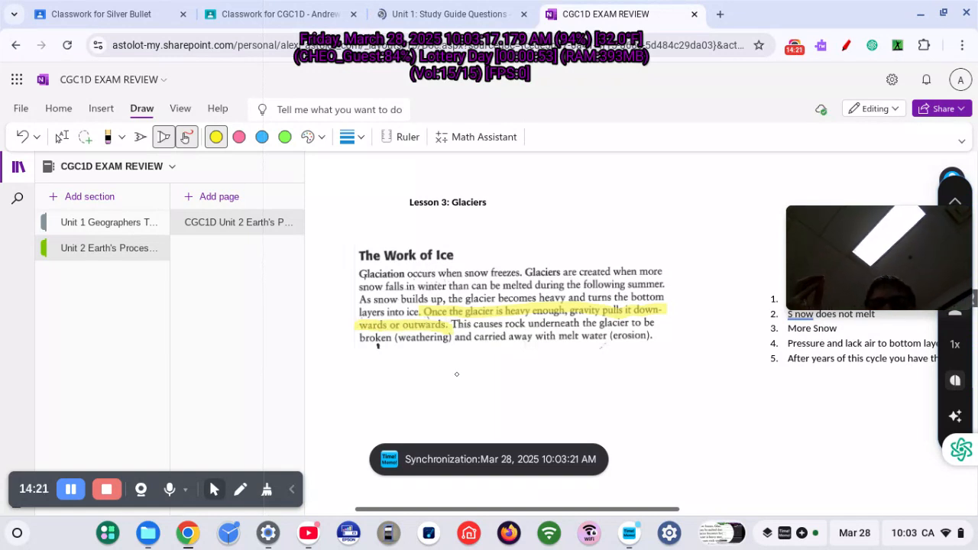